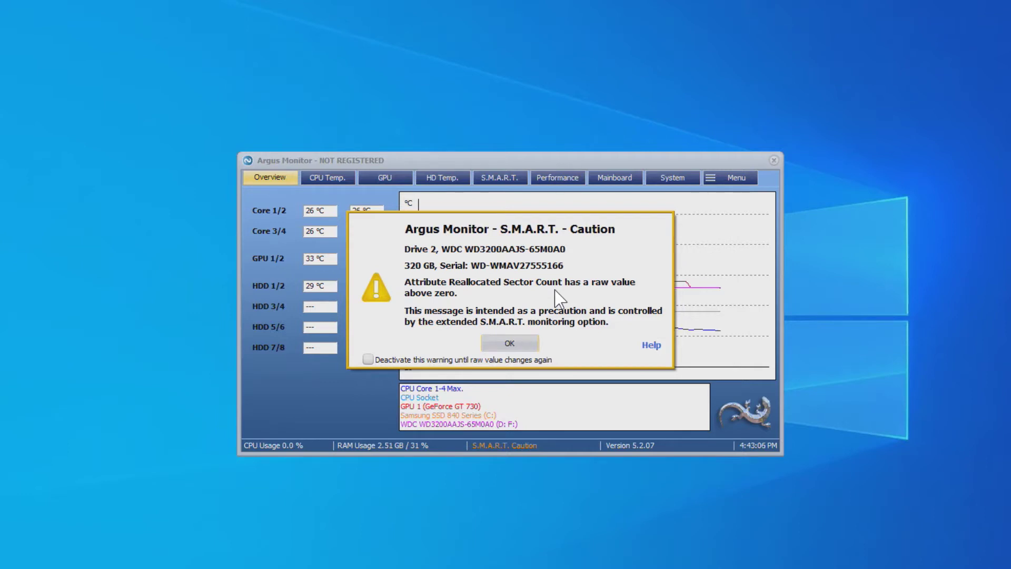
Dismiss the S.M.A.R.T. Caution dialog to bring back the full temperature graph
{"action": "left_click", "coordinate": [509, 343]}
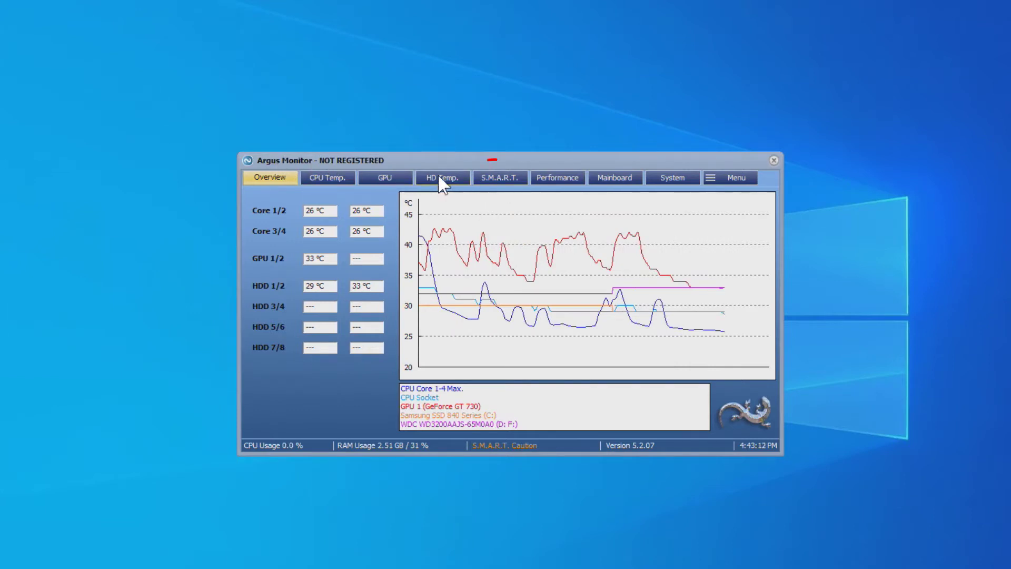
Show S.M.A.R.T. attributes for Drive 2 (D: F:), where Reallocated Sector Count is 1 (Caution)
{"action": "left_click", "coordinate": [499, 179]}
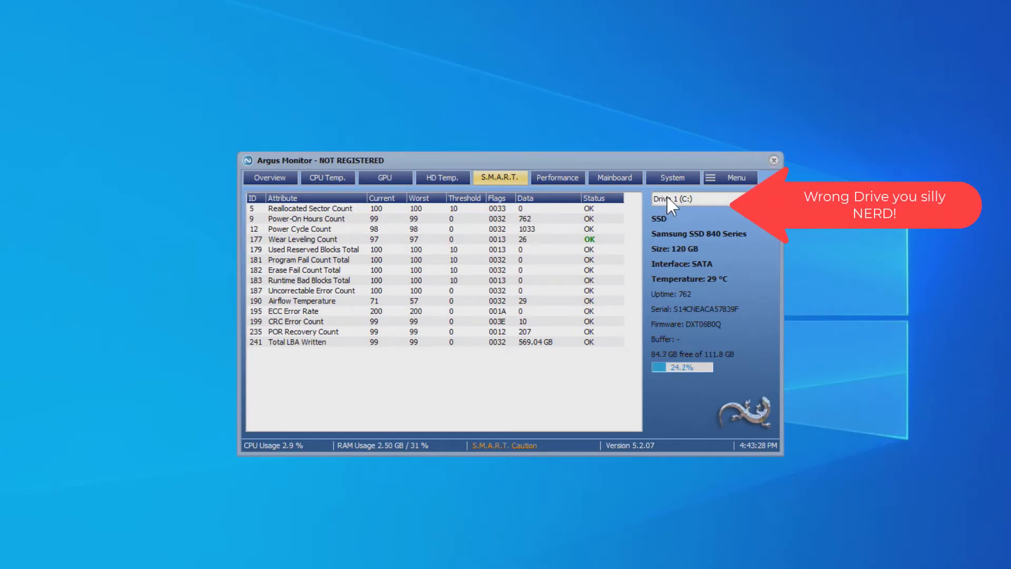
{"action": "left_click", "coordinate": [725, 198]}
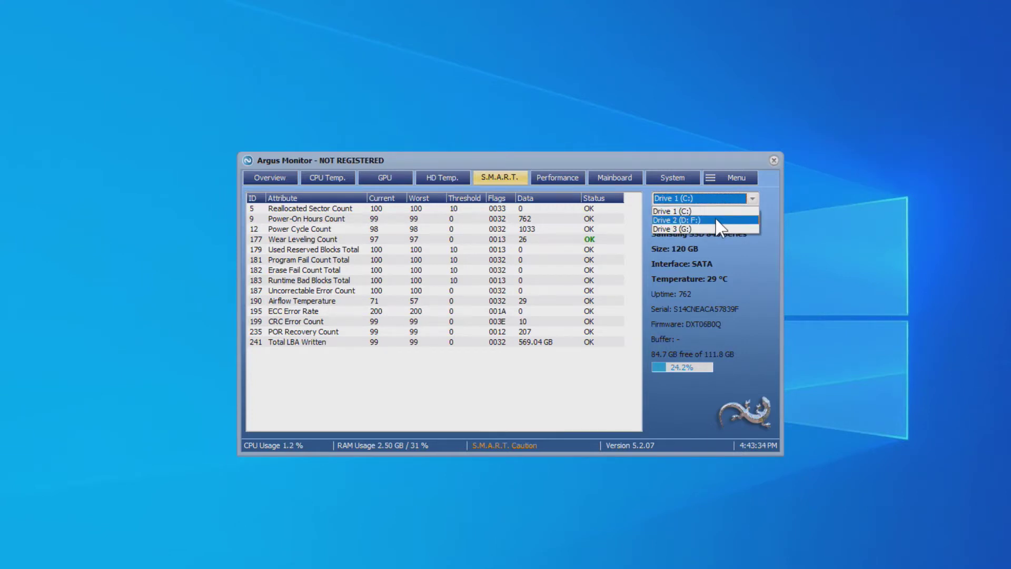
{"action": "left_click", "coordinate": [716, 221]}
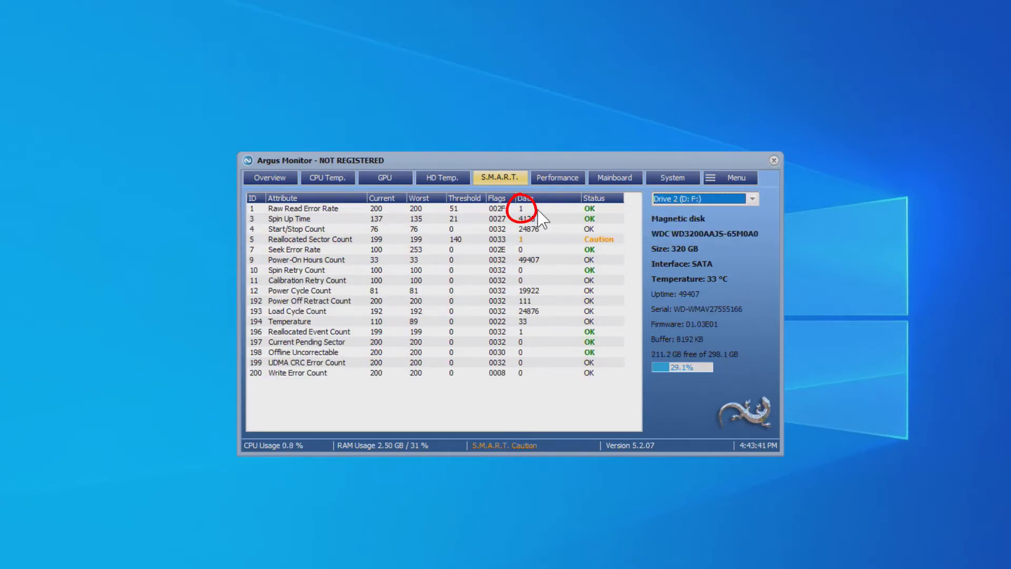
{"action": "left_click", "coordinate": [340, 245]}
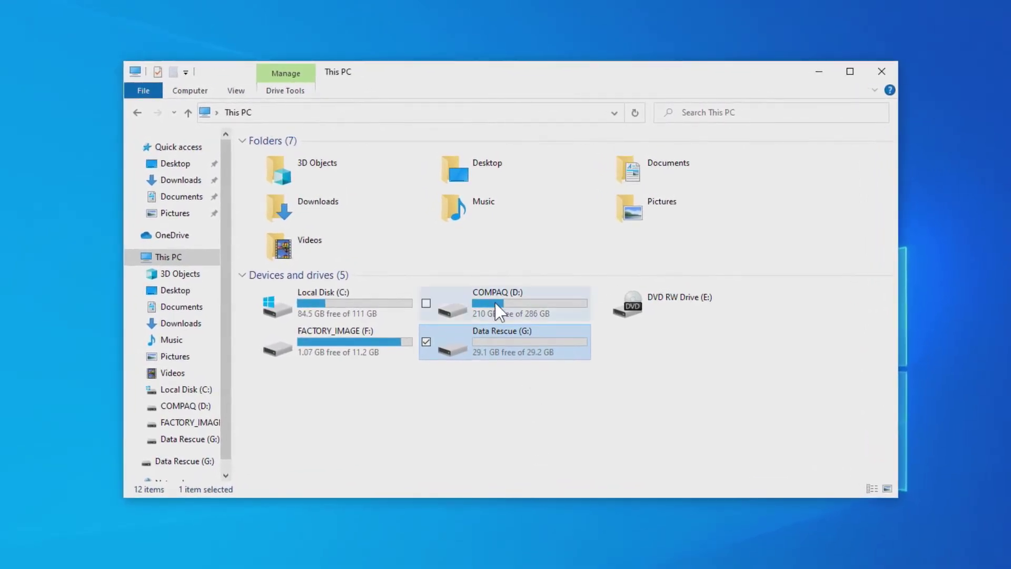
Check the Local Disk (C:), COMPAQ (D:), FACTORY_IMAGE (F:) and Data Rescue (G:) drives in This PC
{"action": "left_click", "coordinate": [380, 321]}
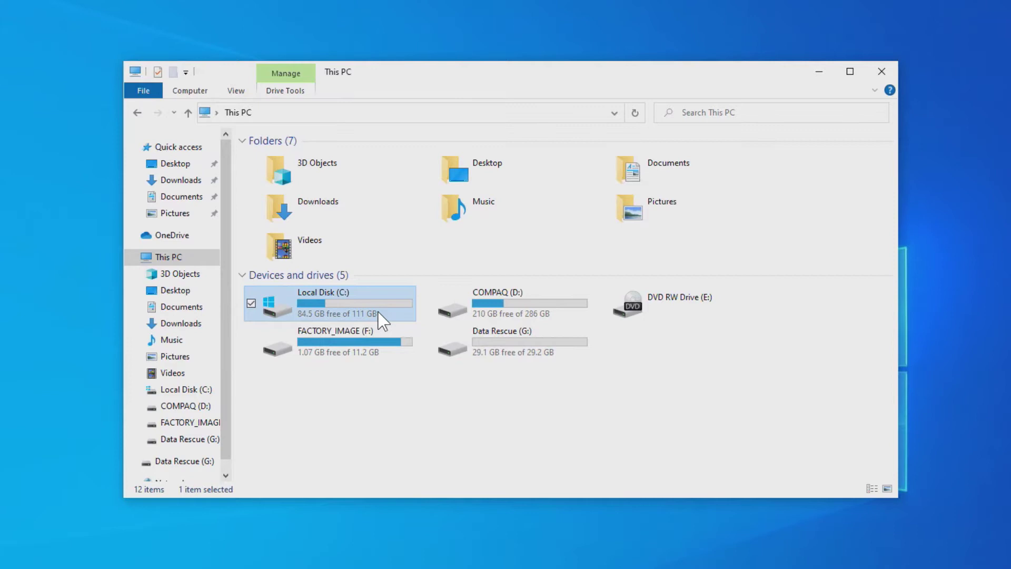
{"action": "left_click", "coordinate": [517, 308]}
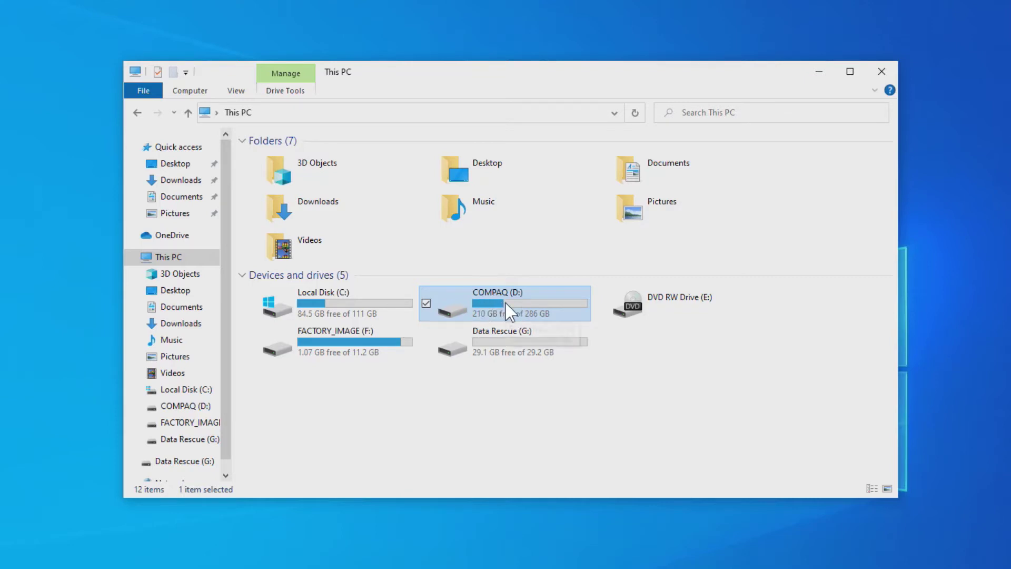
{"action": "mouse_move", "coordinate": [505, 307]}
{"action": "left_click", "coordinate": [369, 352]}
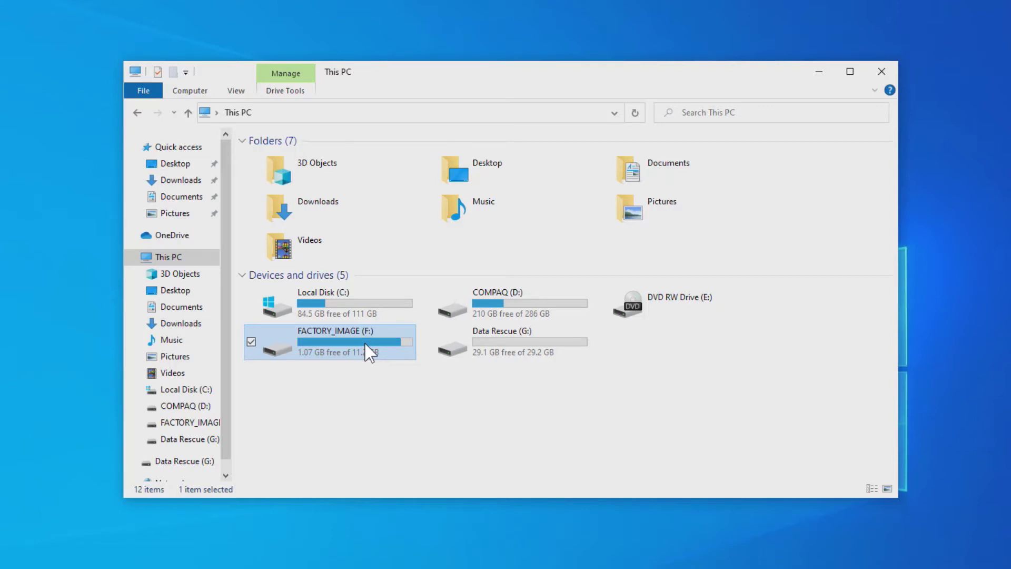
{"action": "left_click", "coordinate": [478, 312]}
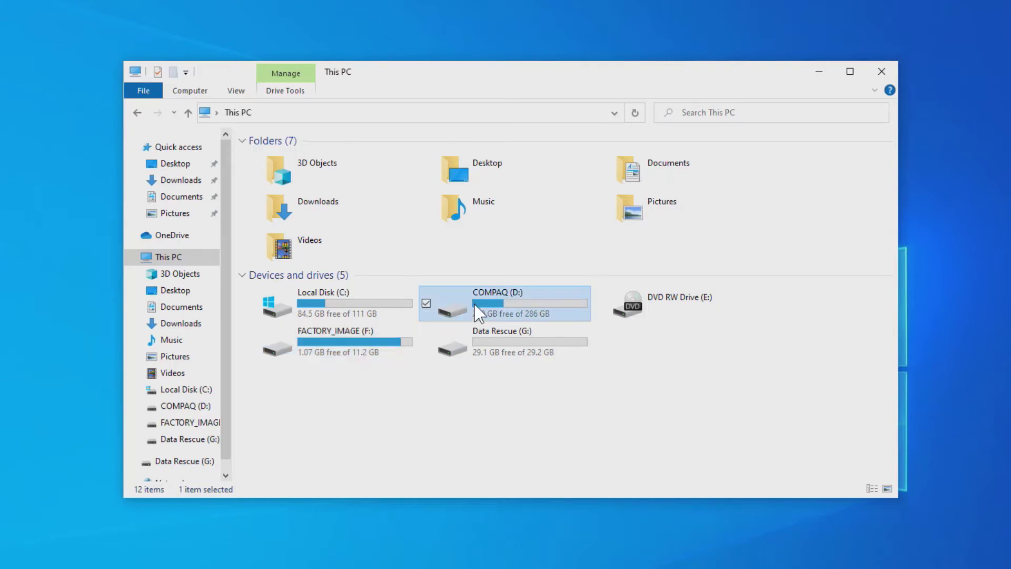
{"action": "left_click", "coordinate": [503, 347]}
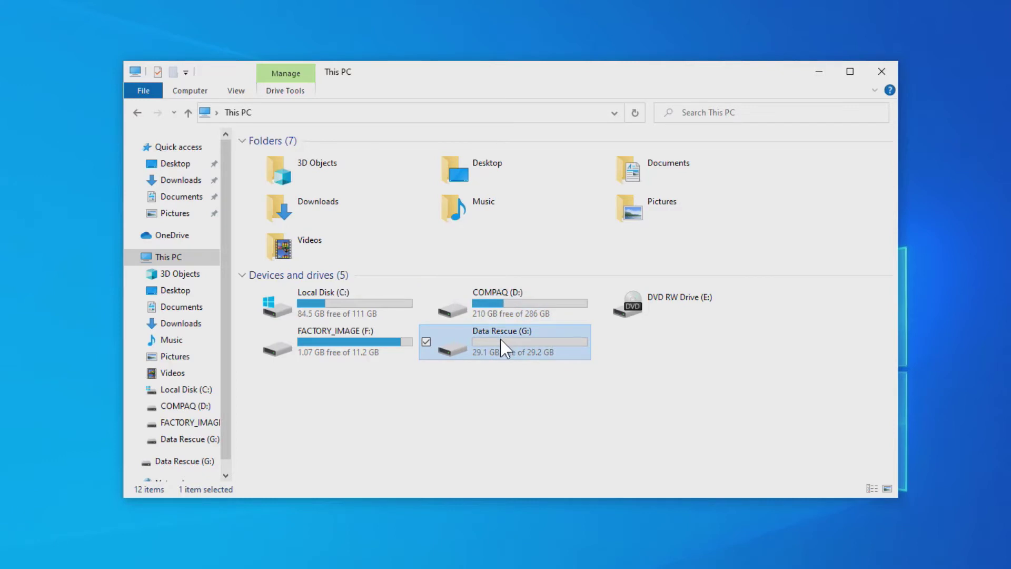
Open COMPAQ (D:) > Users and look into the Administrator profile folder
{"action": "double_click", "coordinate": [503, 308]}
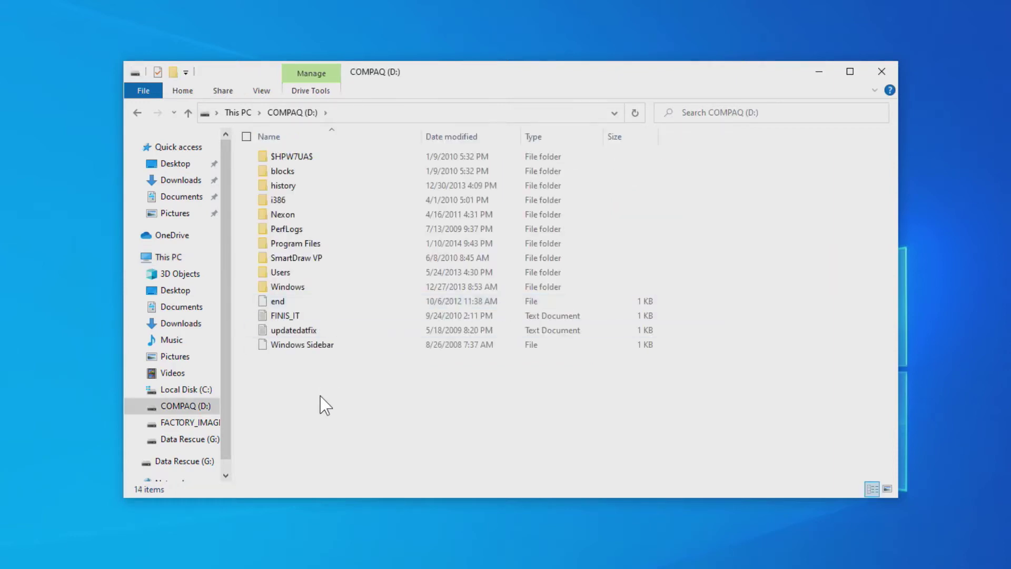
{"action": "left_click", "coordinate": [301, 288]}
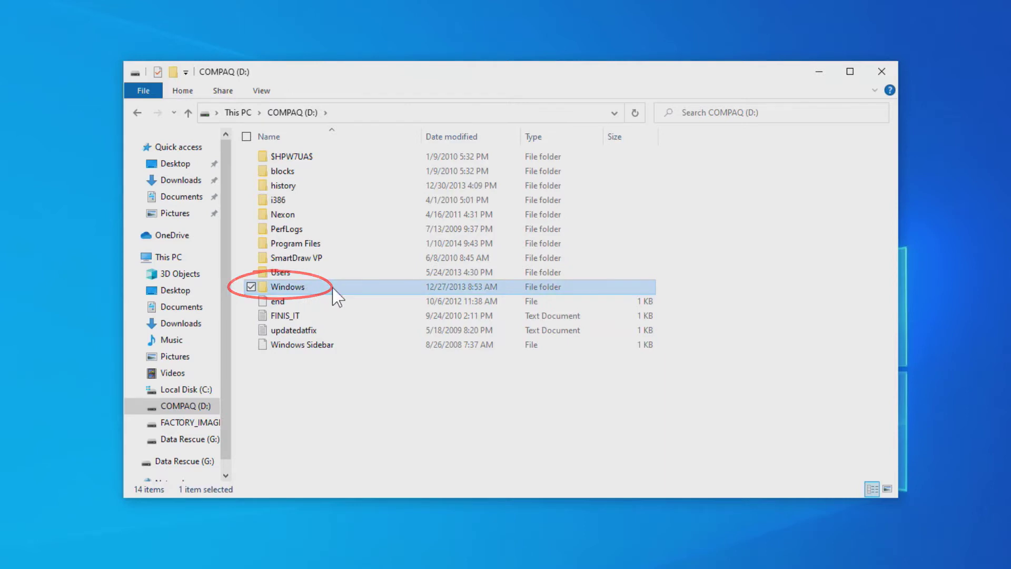
{"action": "left_click", "coordinate": [297, 273]}
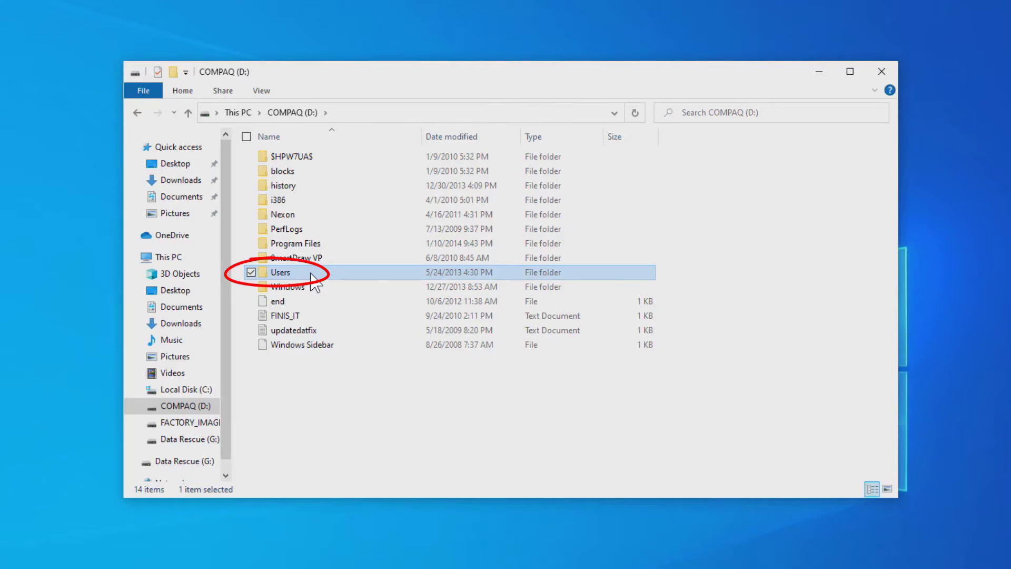
{"action": "mouse_move", "coordinate": [311, 275]}
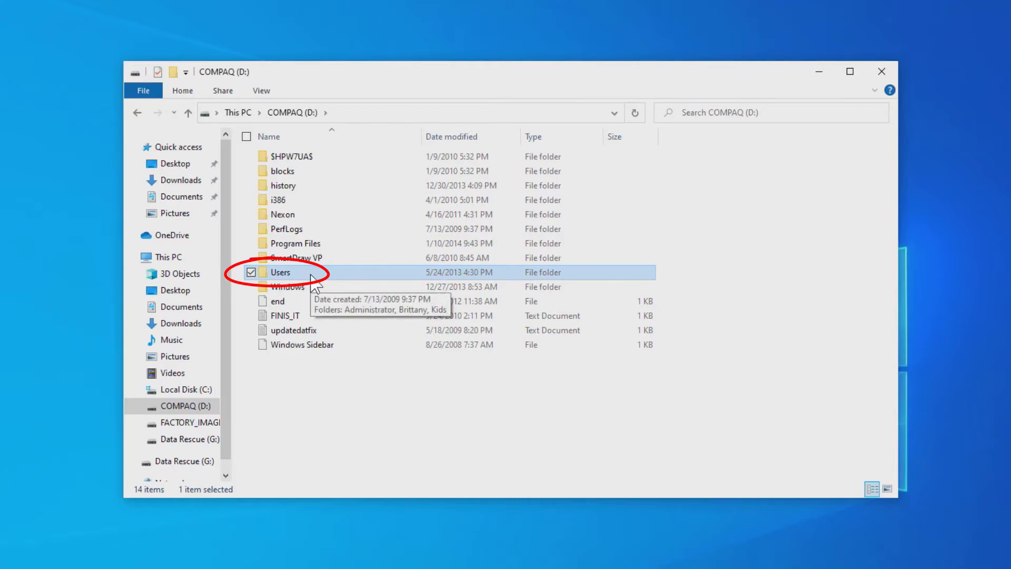
{"action": "double_click", "coordinate": [311, 275]}
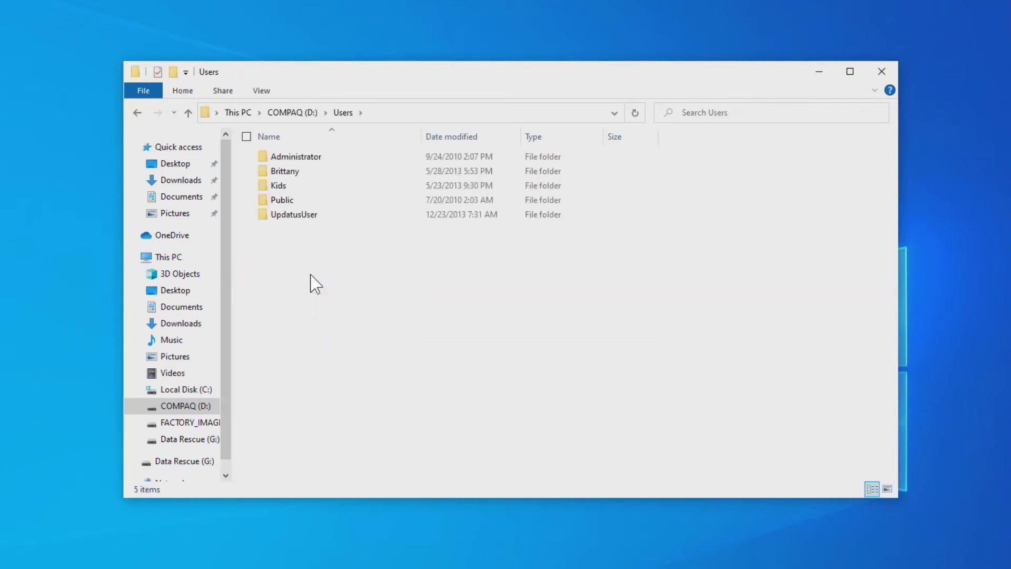
{"action": "mouse_move", "coordinate": [299, 176]}
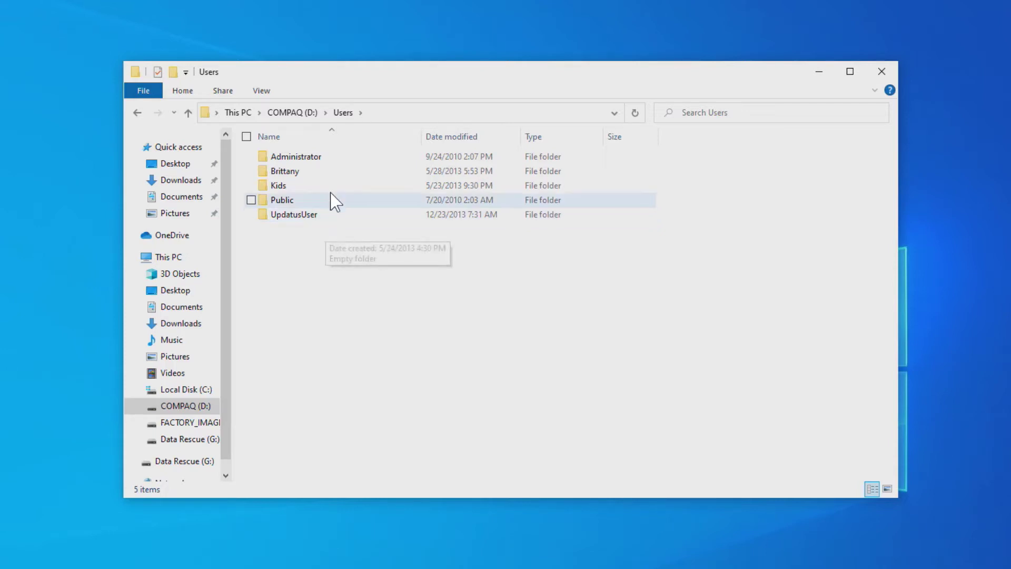
{"action": "double_click", "coordinate": [311, 157]}
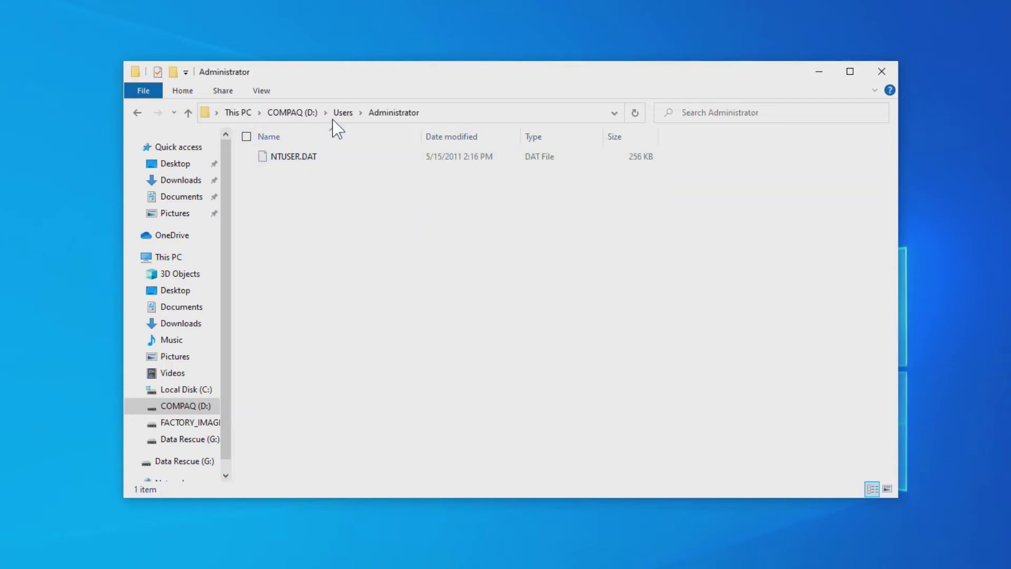
Find another profile's Music, Pictures and Videos empty, then try opening the Kids folder
{"action": "left_click", "coordinate": [344, 113]}
{"action": "left_click", "coordinate": [290, 171]}
{"action": "double_click", "coordinate": [290, 172]}
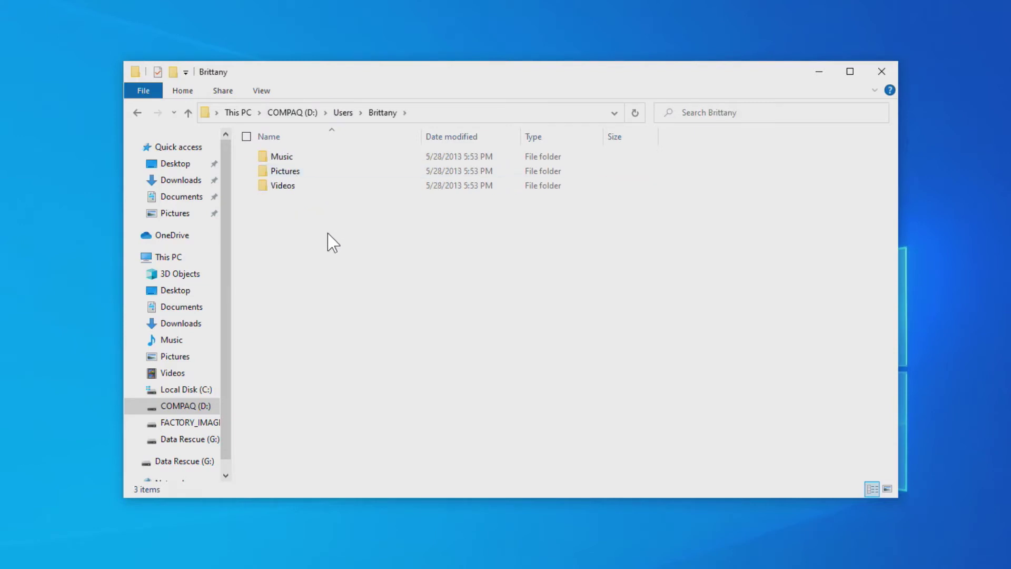
{"action": "double_click", "coordinate": [283, 157]}
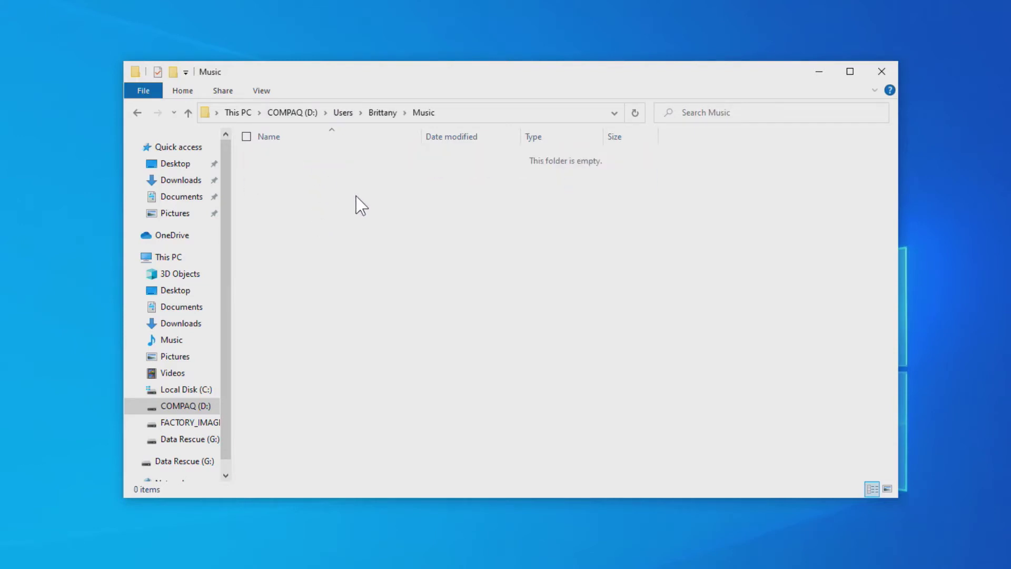
{"action": "left_click", "coordinate": [366, 116]}
{"action": "double_click", "coordinate": [281, 169]}
{"action": "left_click", "coordinate": [371, 113]}
{"action": "double_click", "coordinate": [281, 184]}
{"action": "left_click", "coordinate": [377, 114]}
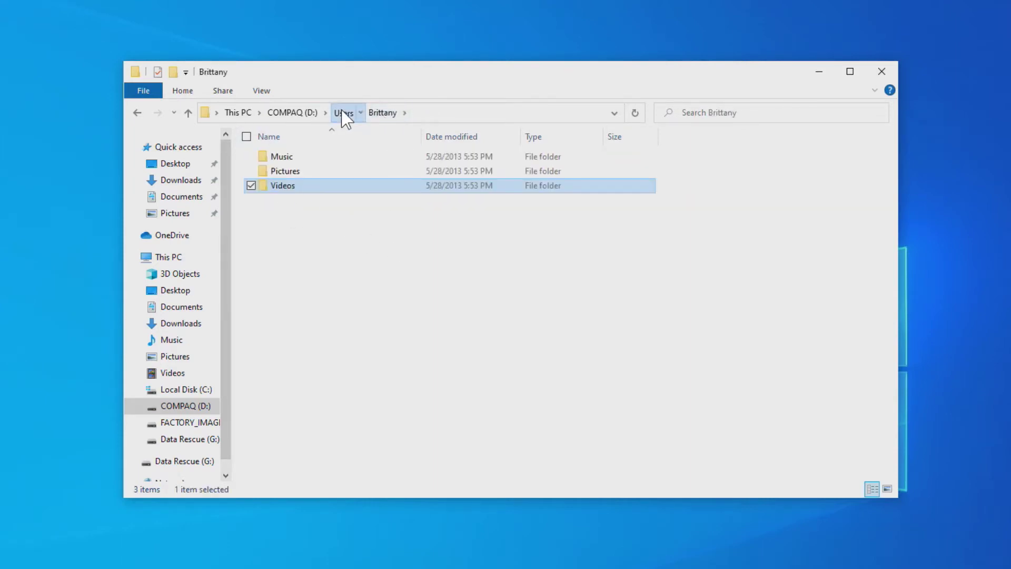
{"action": "left_click", "coordinate": [343, 113]}
{"action": "double_click", "coordinate": [278, 186]}
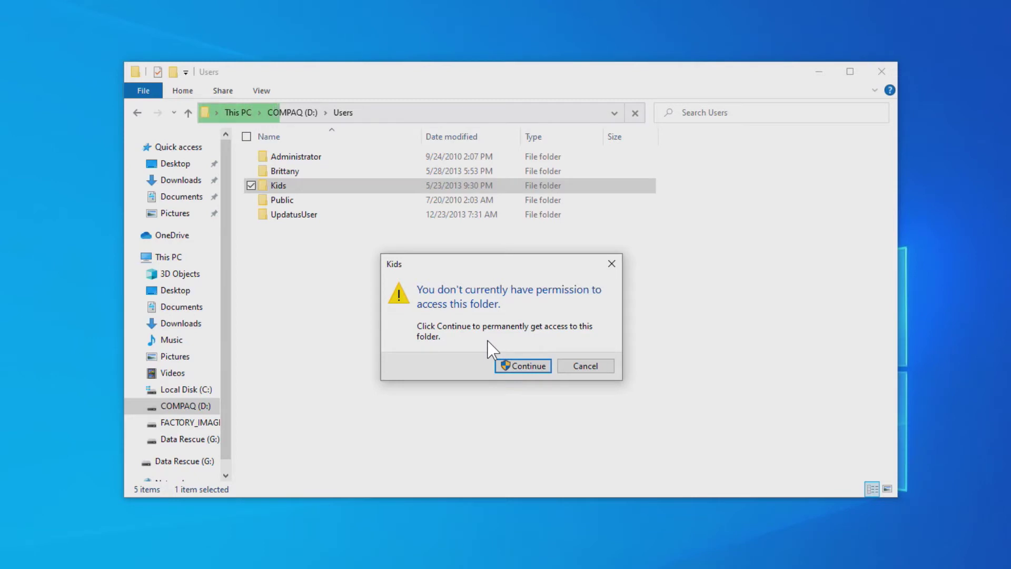
Continue through the permission prompt to gain permanent access to the Kids folder
{"action": "left_click", "coordinate": [521, 366]}
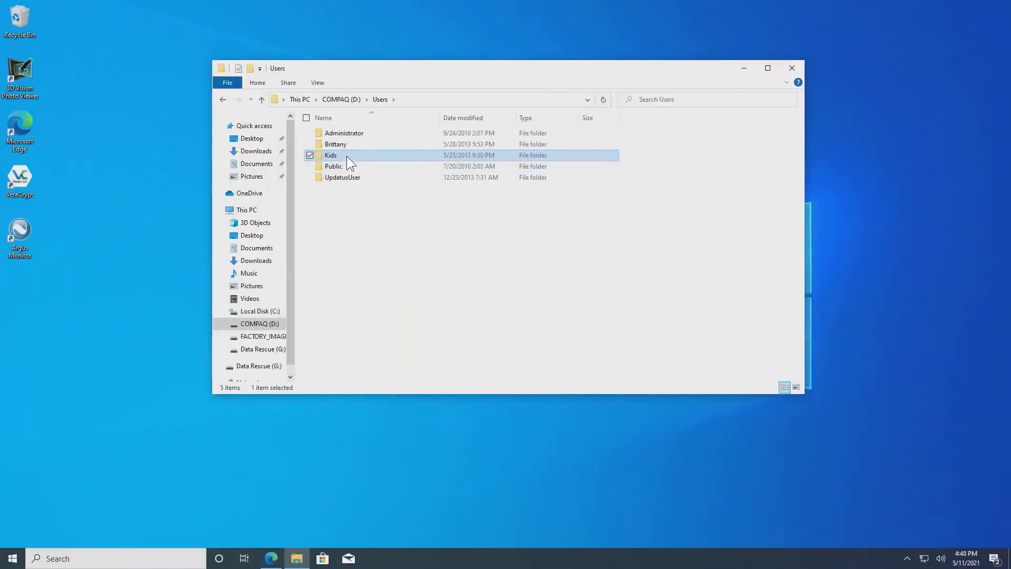
Open the Kids profile and browse its Desktop and Documents folders
{"action": "double_click", "coordinate": [349, 157]}
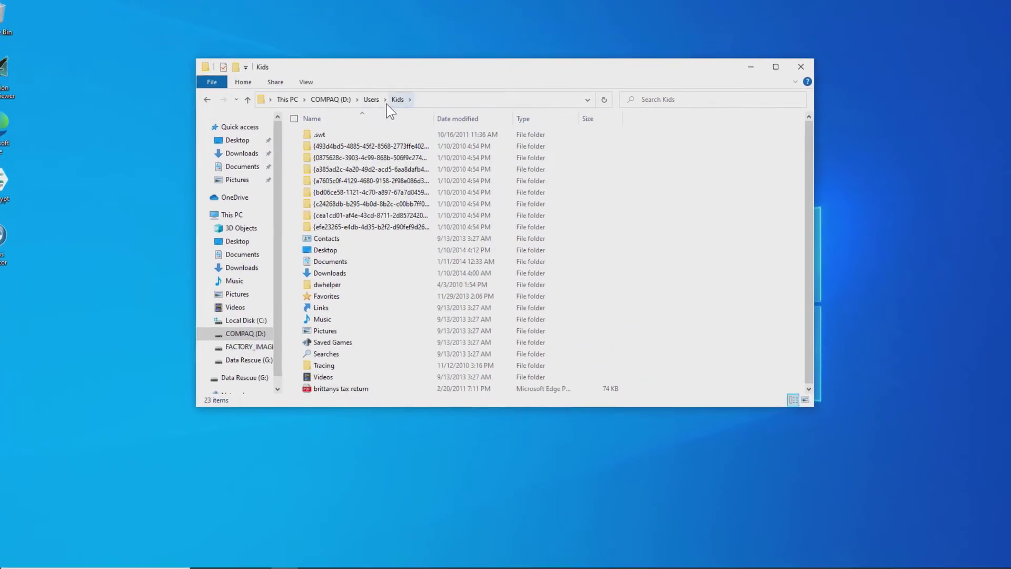
{"action": "left_click", "coordinate": [378, 99]}
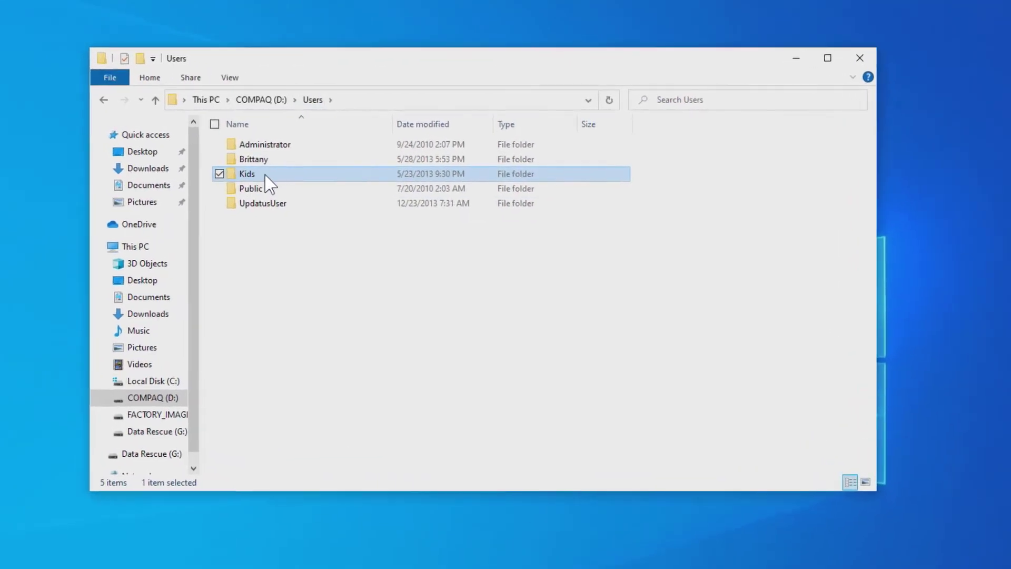
{"action": "mouse_move", "coordinate": [273, 174]}
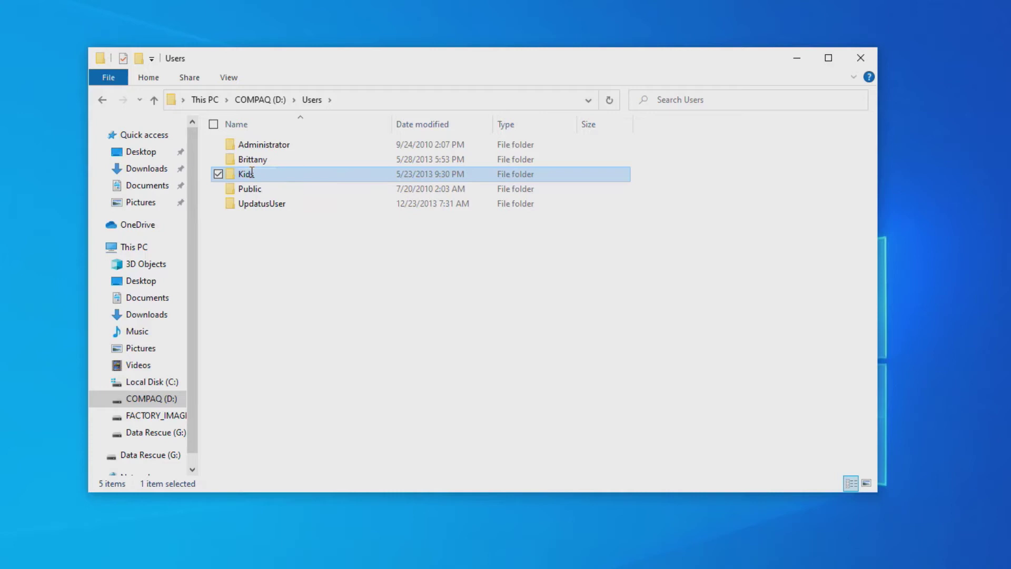
{"action": "left_click", "coordinate": [252, 174]}
{"action": "double_click", "coordinate": [231, 176]}
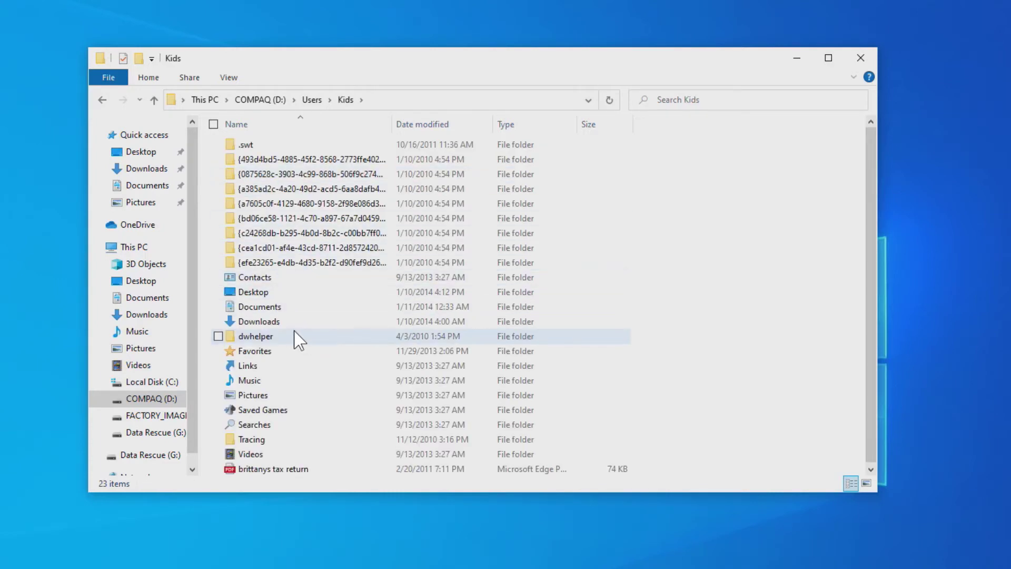
{"action": "mouse_move", "coordinate": [299, 339]}
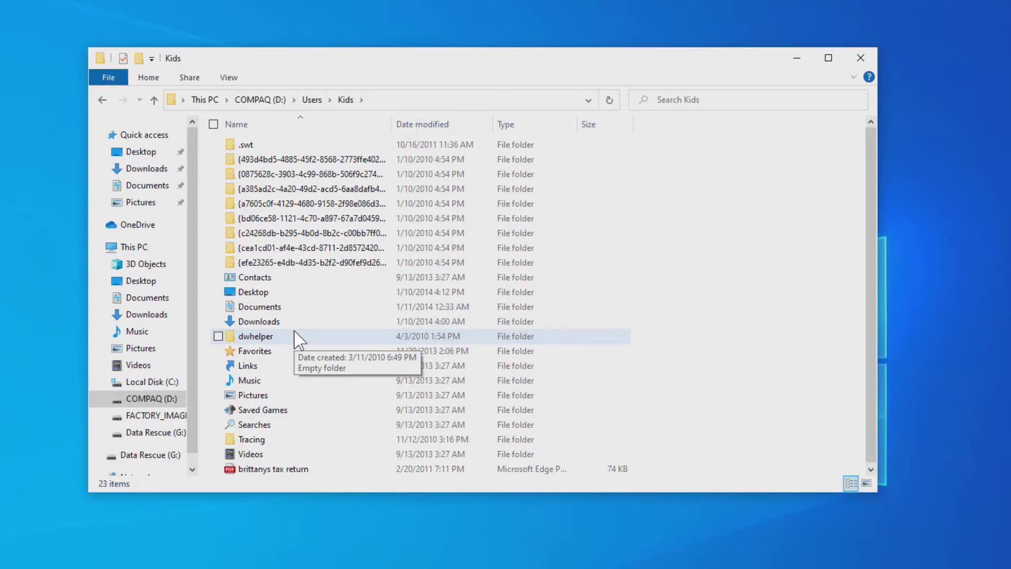
{"action": "double_click", "coordinate": [257, 292]}
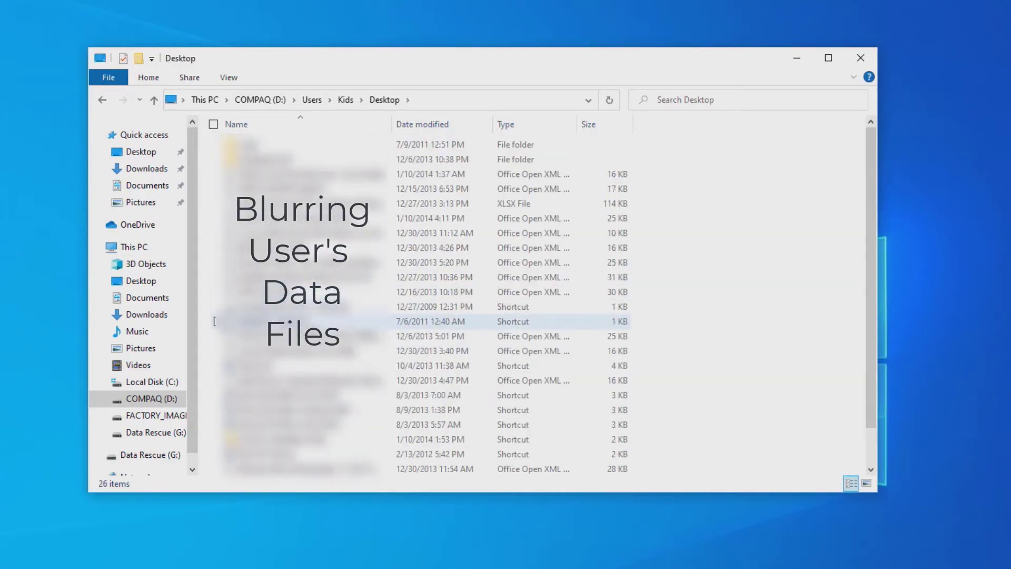
{"action": "left_click", "coordinate": [347, 100]}
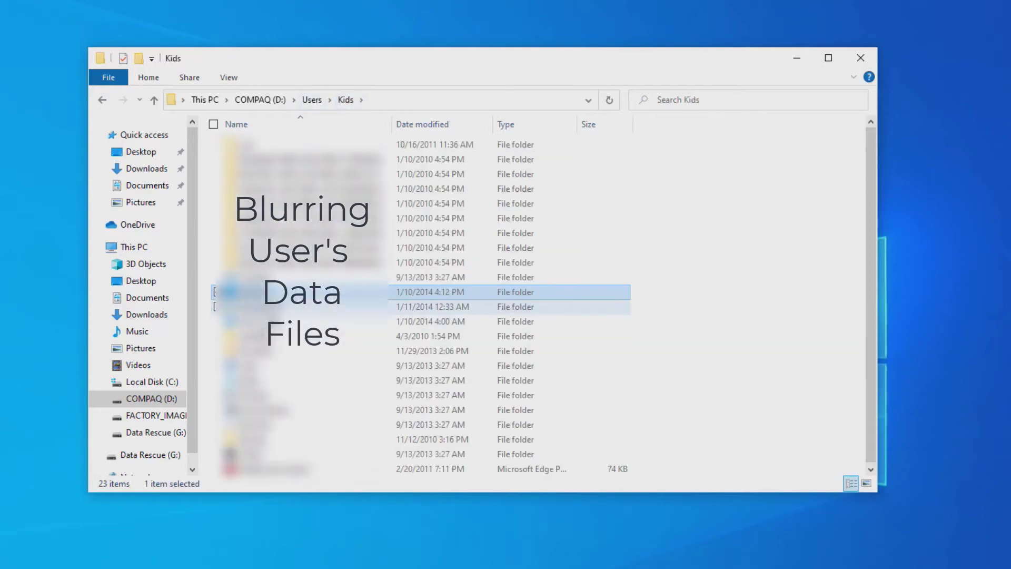
{"action": "double_click", "coordinate": [263, 311]}
{"action": "scroll", "coordinate": [214, 336], "scroll_direction": "down", "scroll_amount": 10}
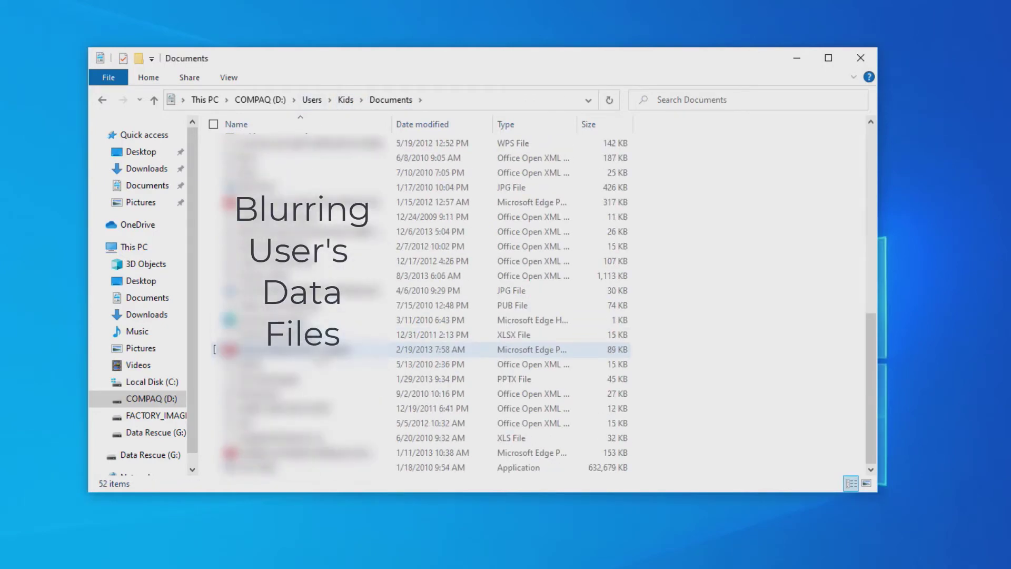
{"action": "scroll", "coordinate": [215, 263], "scroll_direction": "up", "scroll_amount": 10}
{"action": "left_click", "coordinate": [345, 100]}
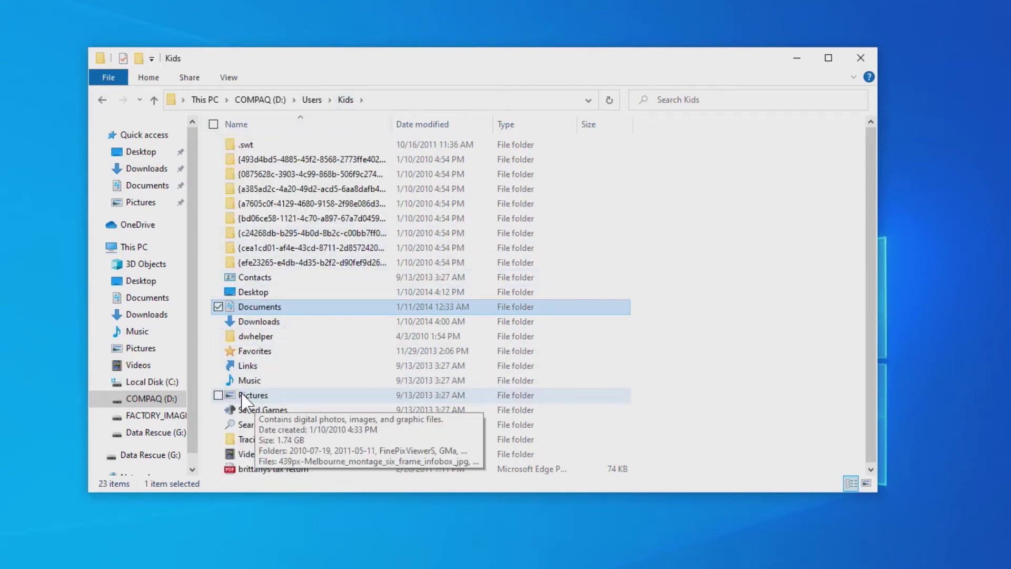
Review the Kids Pictures folder and the 62-item Downloads folder, then return to Kids
{"action": "double_click", "coordinate": [232, 396]}
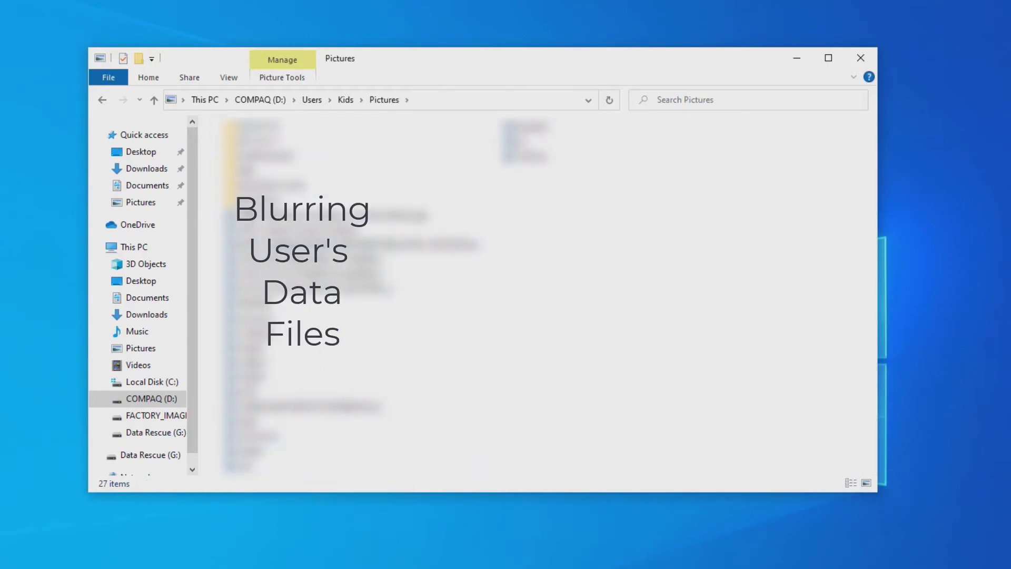
{"action": "left_click", "coordinate": [228, 75]}
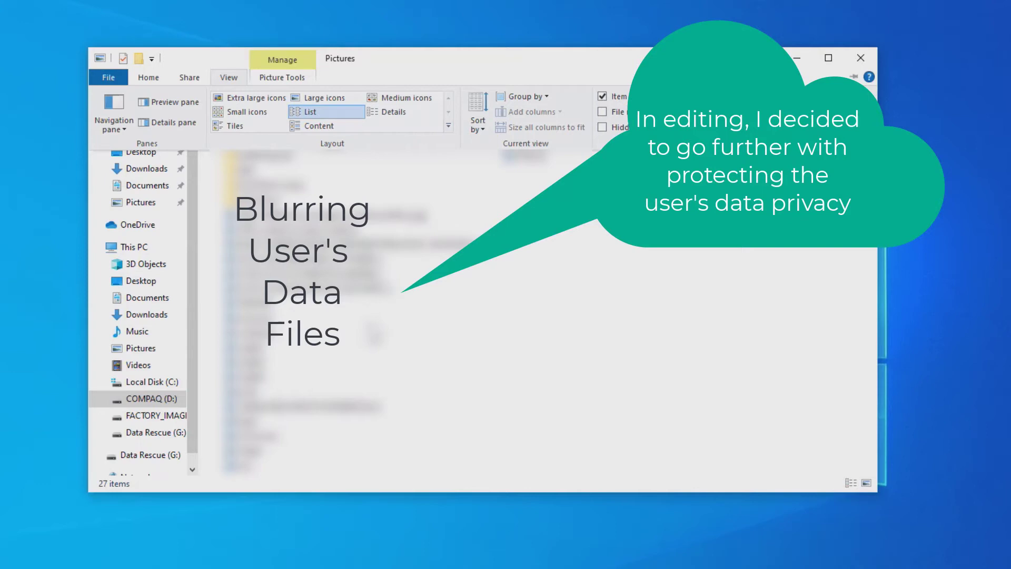
{"action": "left_click", "coordinate": [229, 79]}
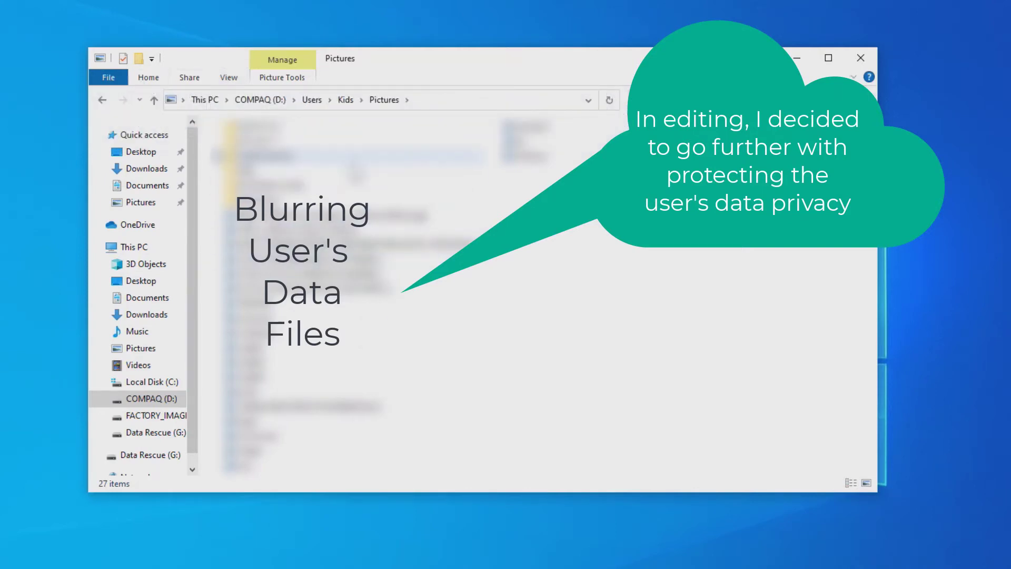
{"action": "left_click", "coordinate": [346, 100]}
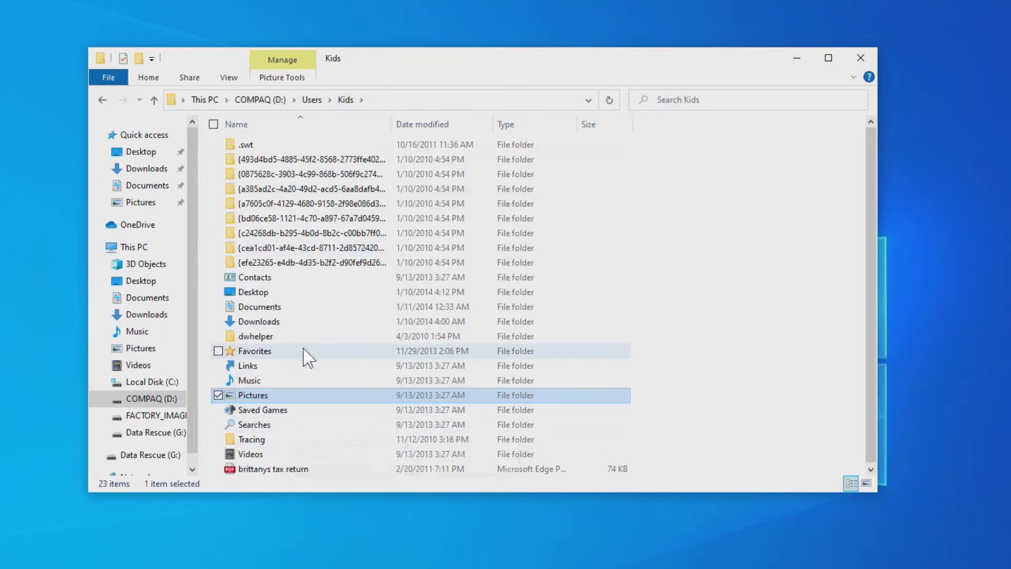
{"action": "double_click", "coordinate": [284, 322]}
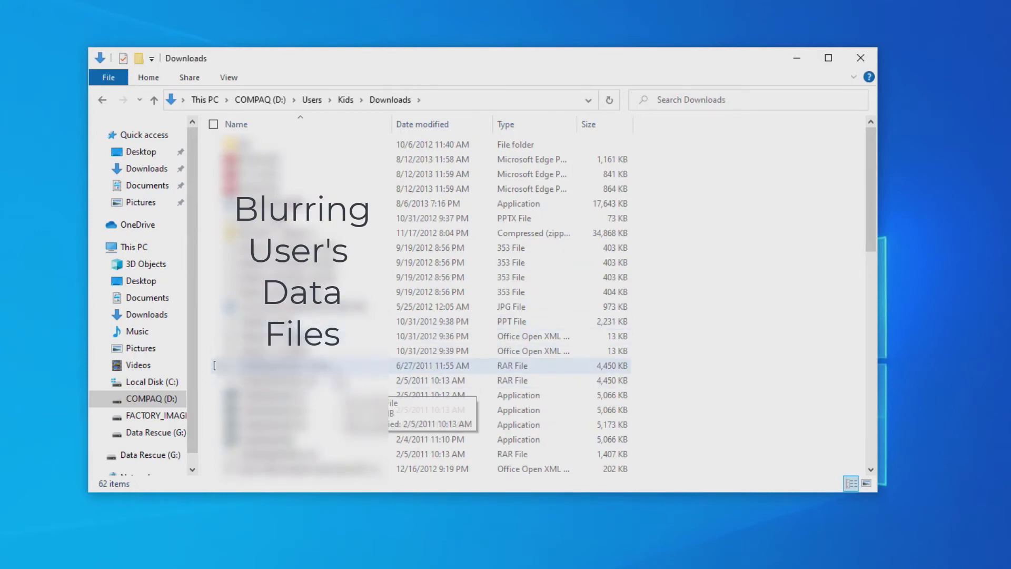
{"action": "scroll", "coordinate": [316, 363], "scroll_direction": "down", "scroll_amount": 5}
{"action": "scroll", "coordinate": [316, 364], "scroll_direction": "down", "scroll_amount": 8}
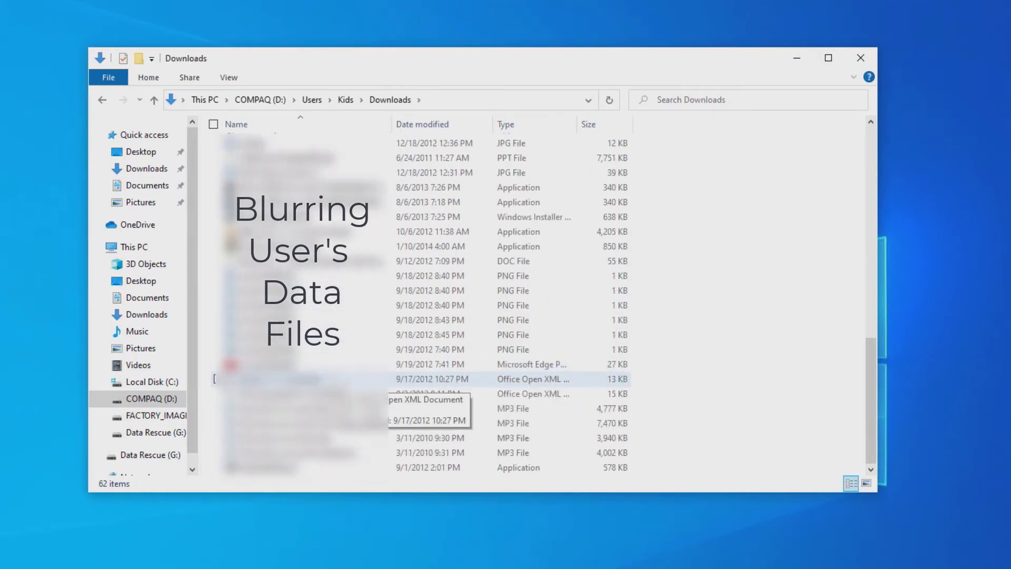
{"action": "scroll", "coordinate": [316, 376], "scroll_direction": "up", "scroll_amount": 8}
{"action": "scroll", "coordinate": [214, 377], "scroll_direction": "up", "scroll_amount": 5}
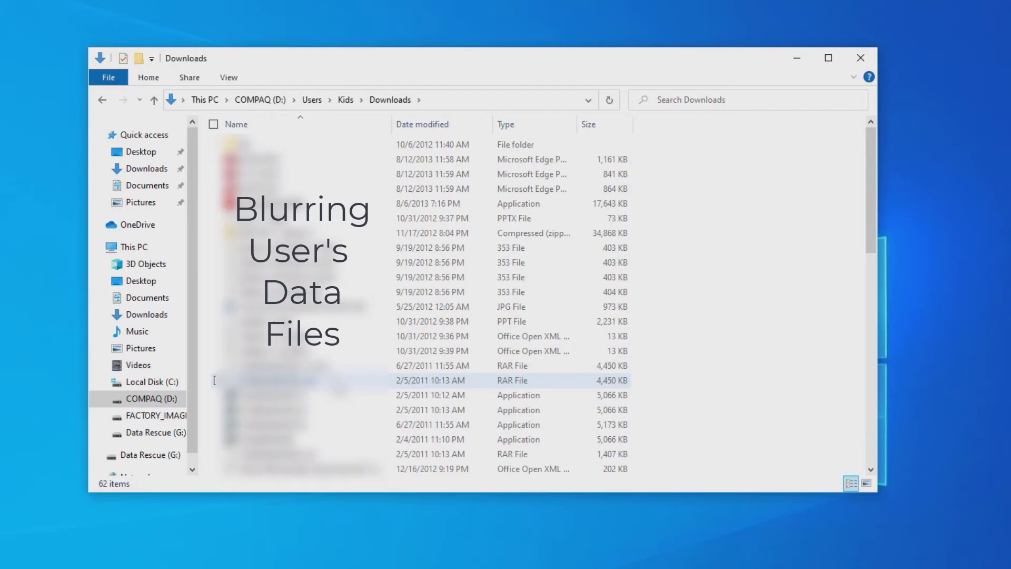
{"action": "left_click", "coordinate": [346, 100]}
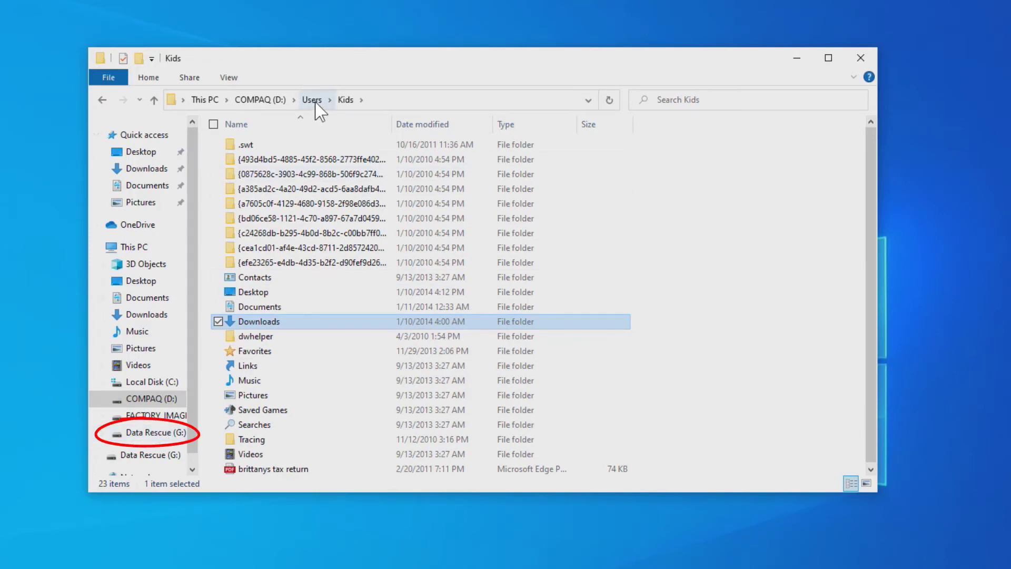
Send the Kids Pictures folder to Data Rescue (G:) and show detailed copy progress
{"action": "left_click", "coordinate": [243, 396]}
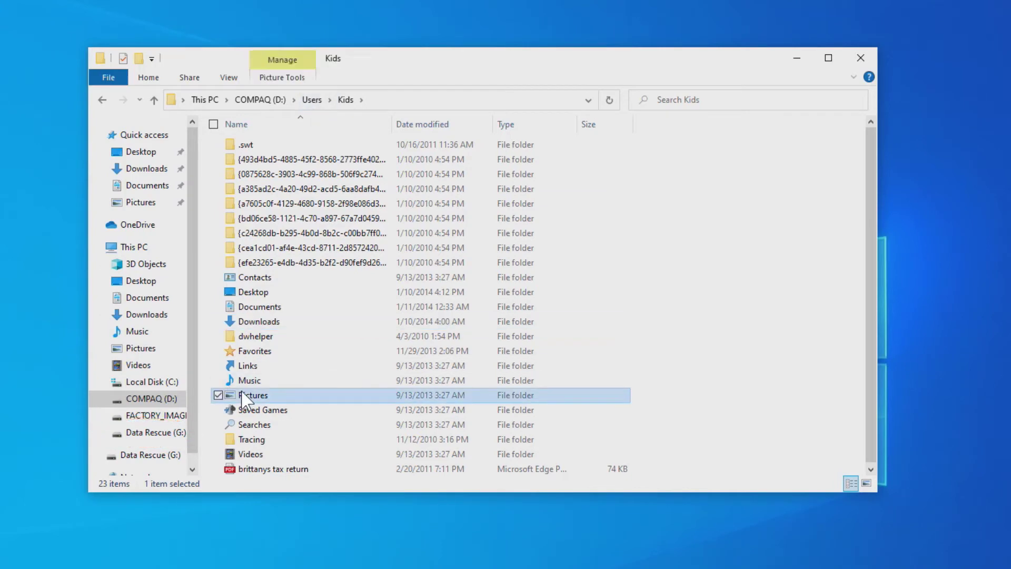
{"action": "right_click", "coordinate": [248, 396]}
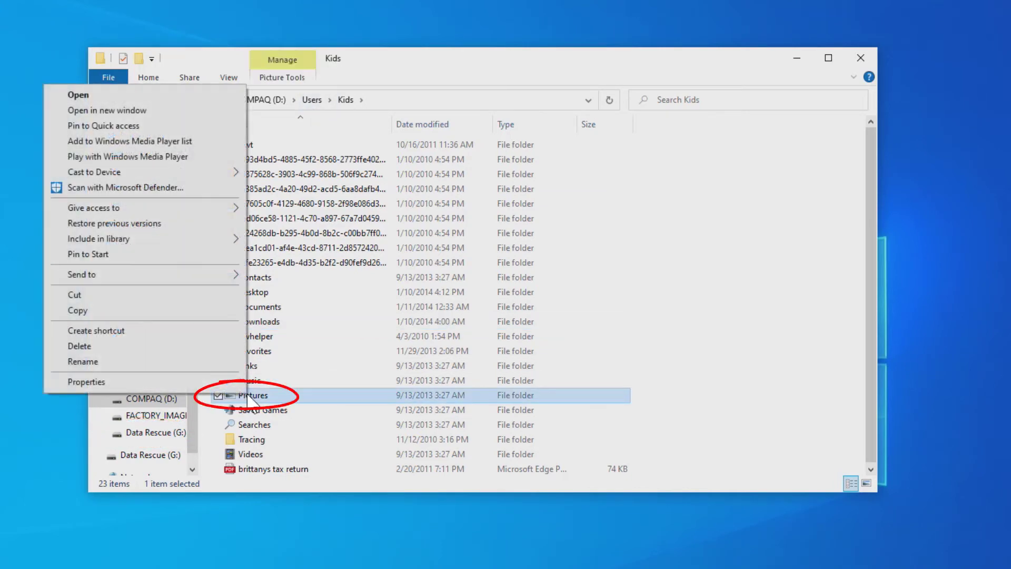
{"action": "mouse_move", "coordinate": [176, 282]}
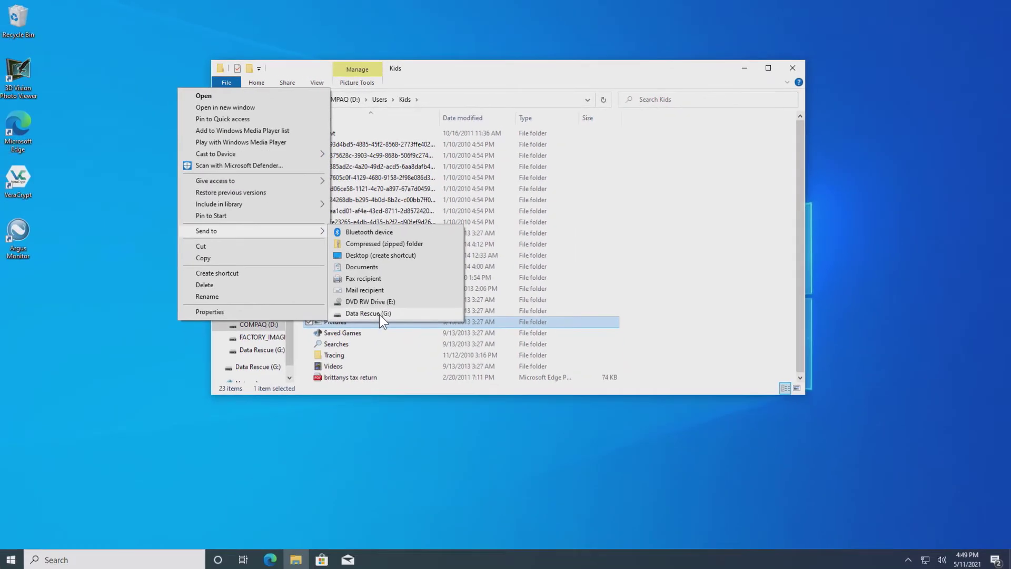
{"action": "left_click", "coordinate": [380, 314]}
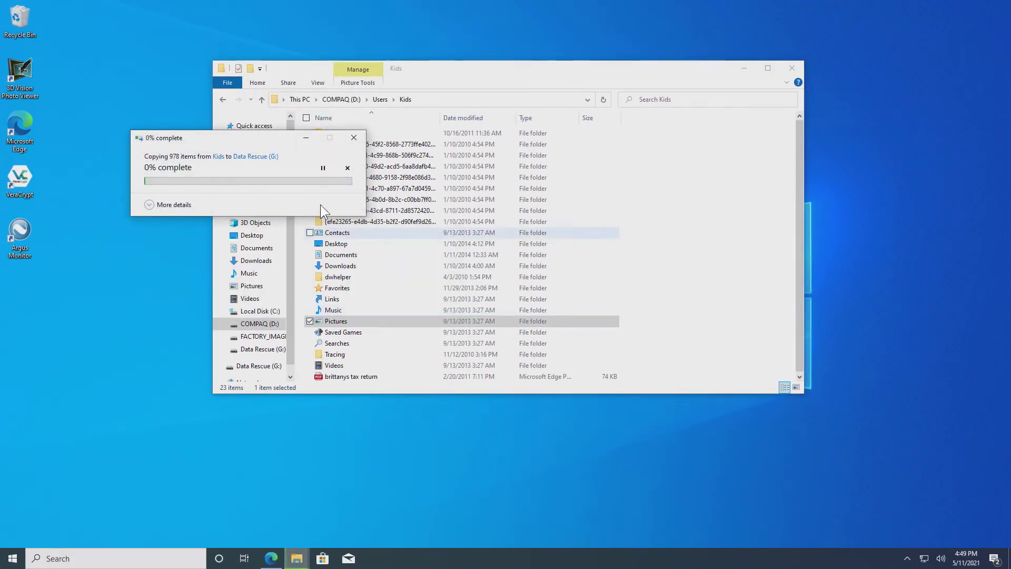
{"action": "left_click_drag", "start_coordinate": [248, 138], "coordinate": [443, 150]}
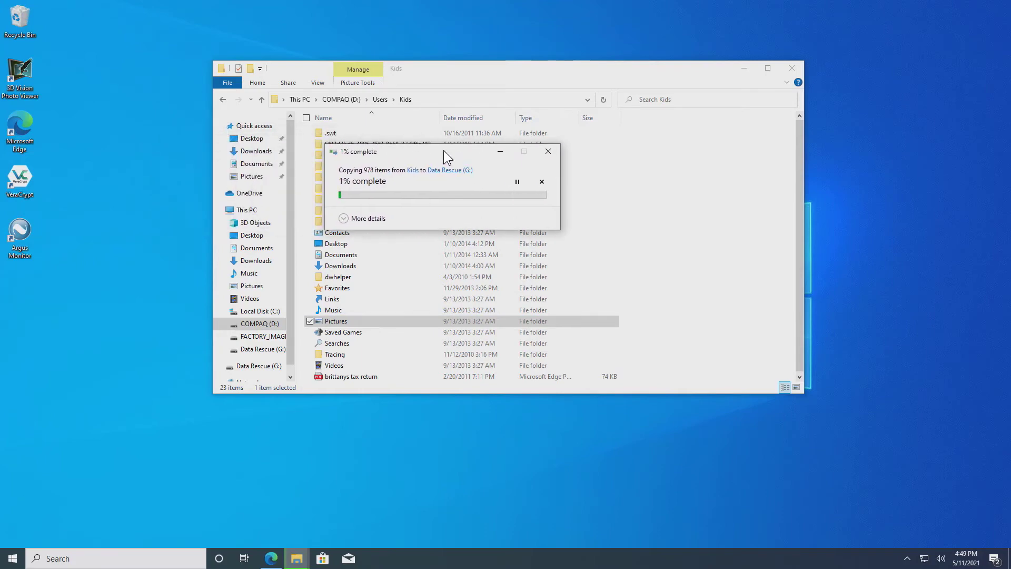
{"action": "left_click", "coordinate": [343, 218]}
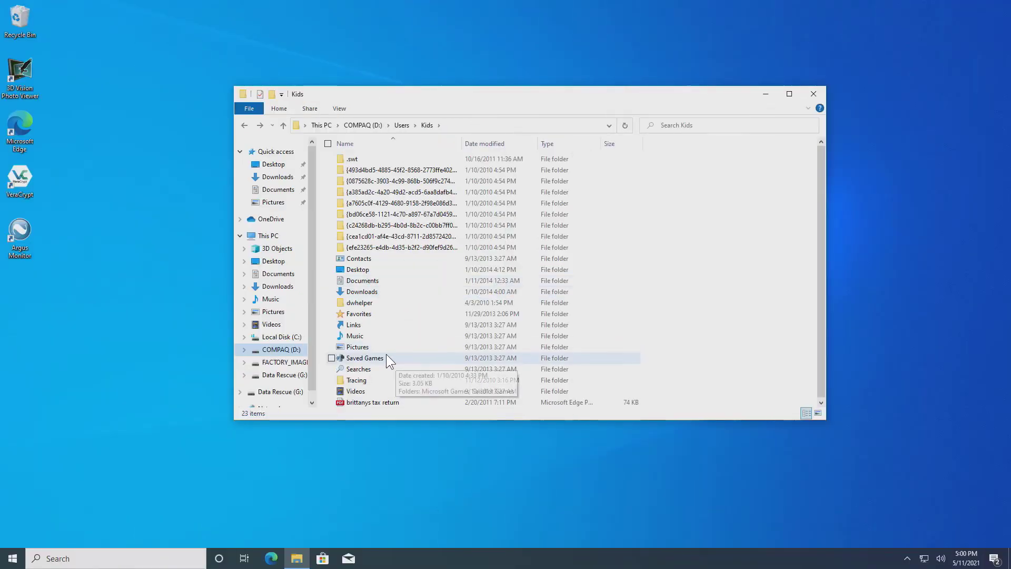
Confirm the Pictures folder now exists on Data Rescue (G:), then return to Kids
{"action": "left_click", "coordinate": [387, 343]}
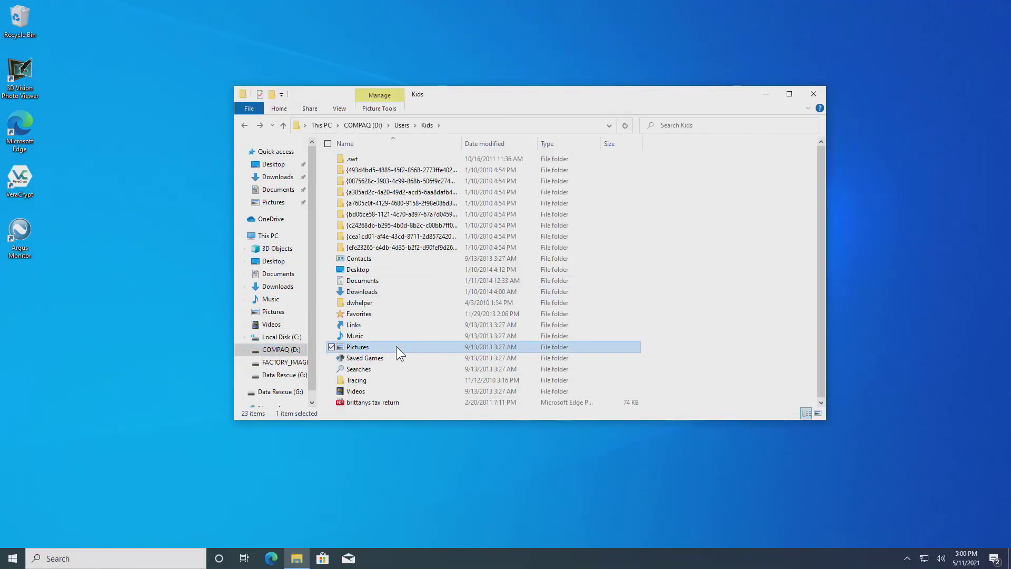
{"action": "mouse_move", "coordinate": [397, 350]}
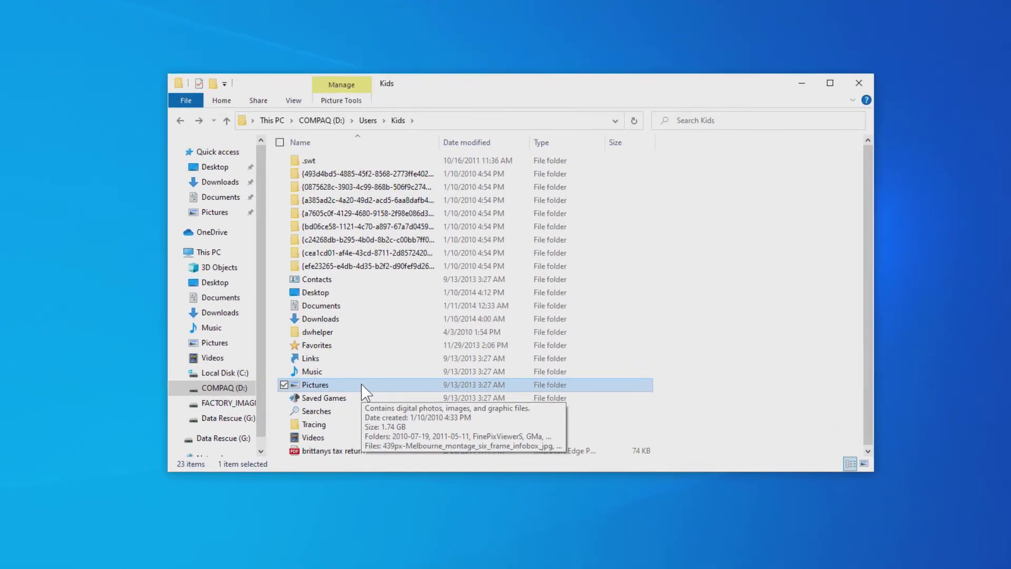
{"action": "left_click", "coordinate": [228, 418]}
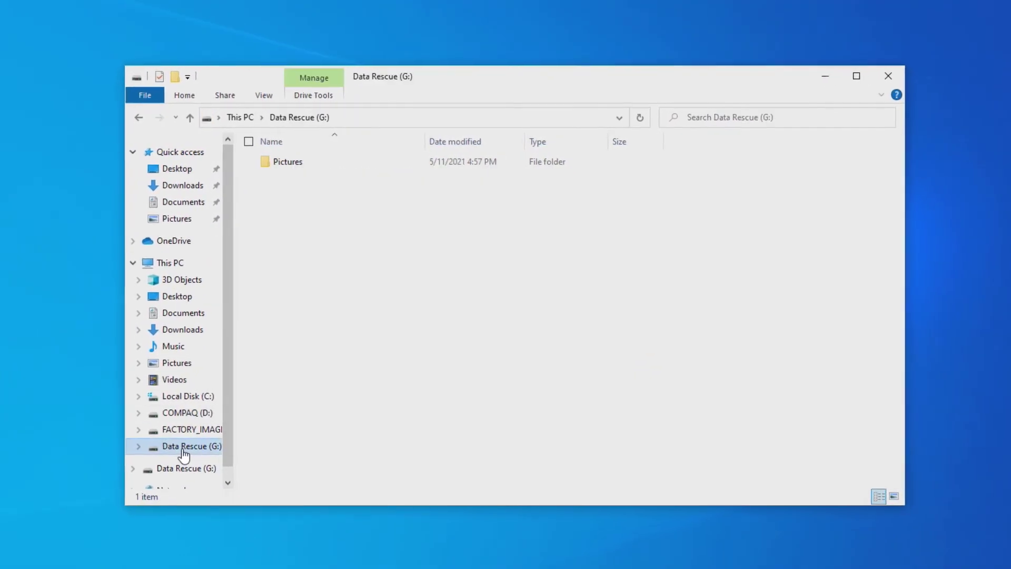
{"action": "double_click", "coordinate": [281, 163]}
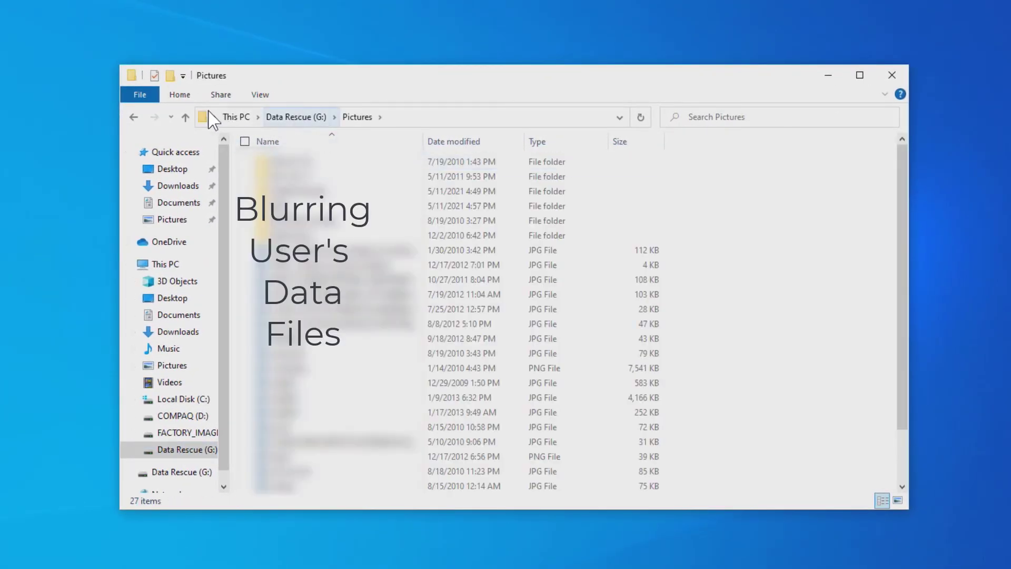
{"action": "left_click", "coordinate": [134, 117]}
{"action": "left_click", "coordinate": [134, 117]}
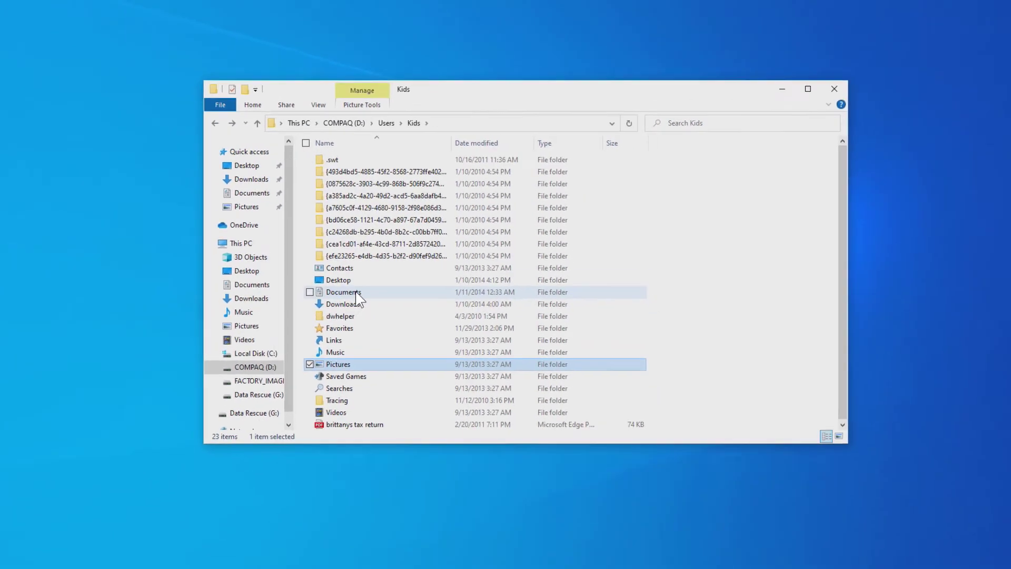
Check the Documents folder's size (1.90 GB, 325 items) and send it to Data Rescue (G:)
{"action": "right_click", "coordinate": [356, 291]}
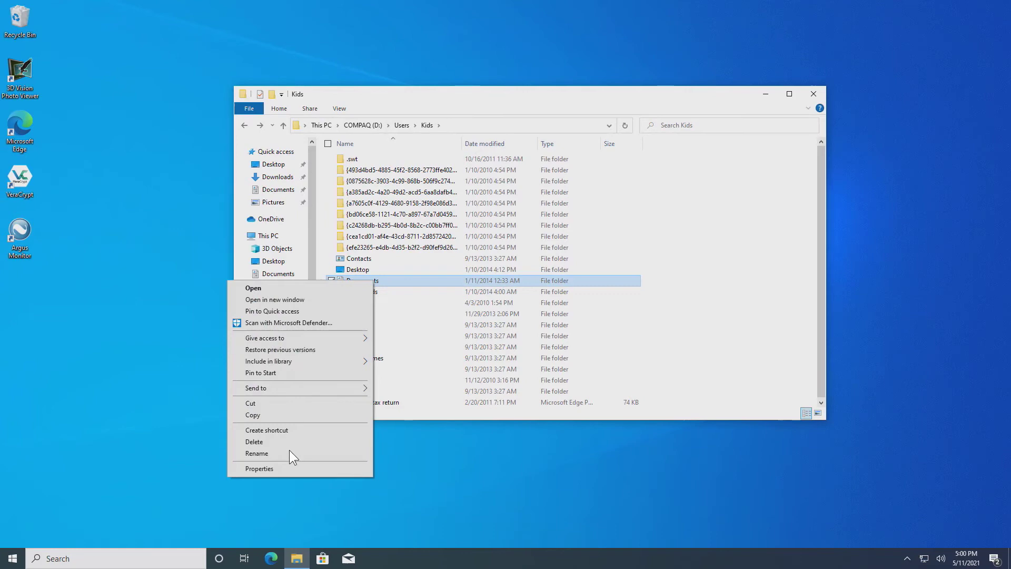
{"action": "left_click", "coordinate": [292, 467]}
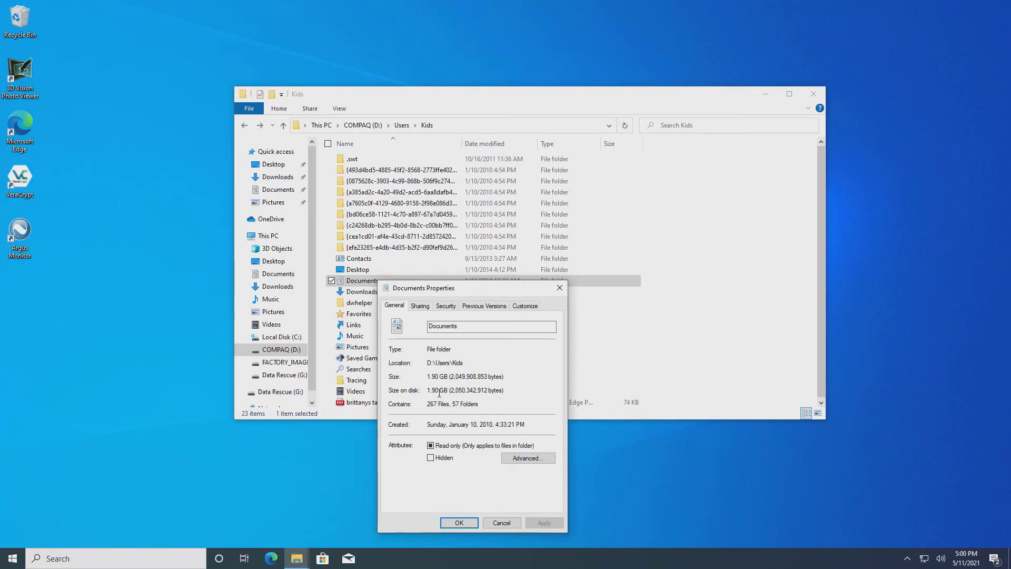
{"action": "left_click", "coordinate": [503, 522]}
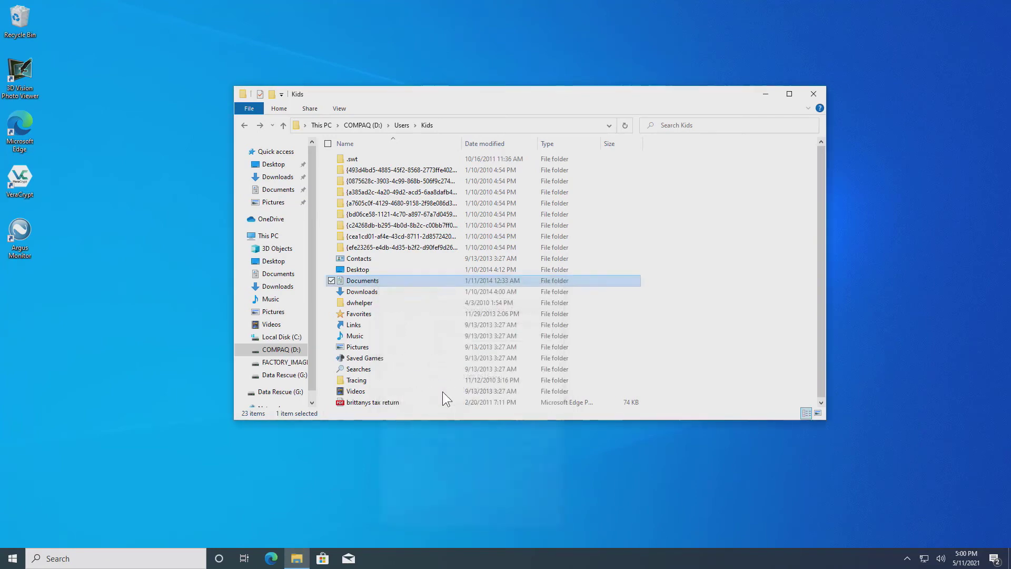
{"action": "right_click", "coordinate": [384, 280]}
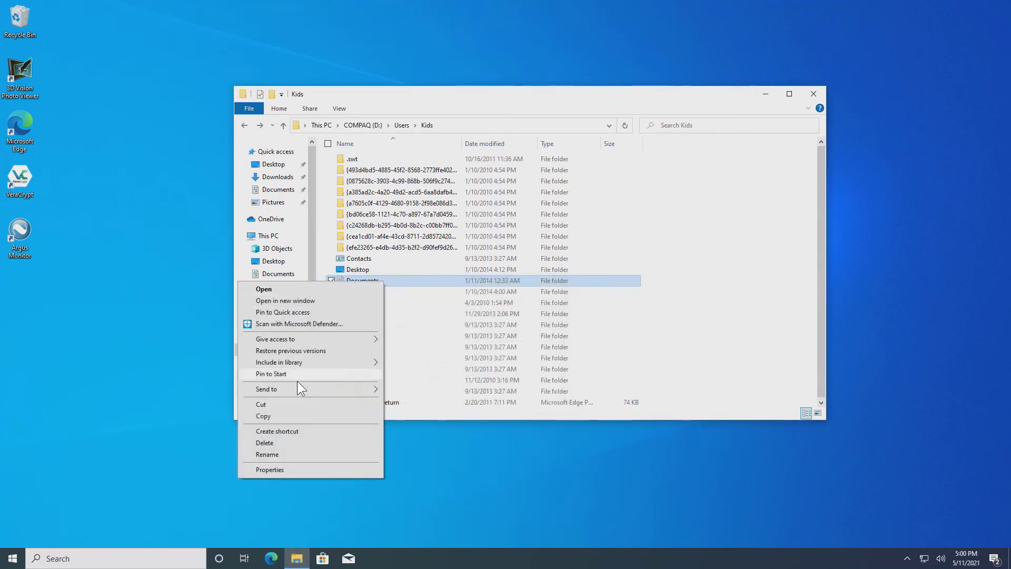
{"action": "mouse_move", "coordinate": [298, 390]}
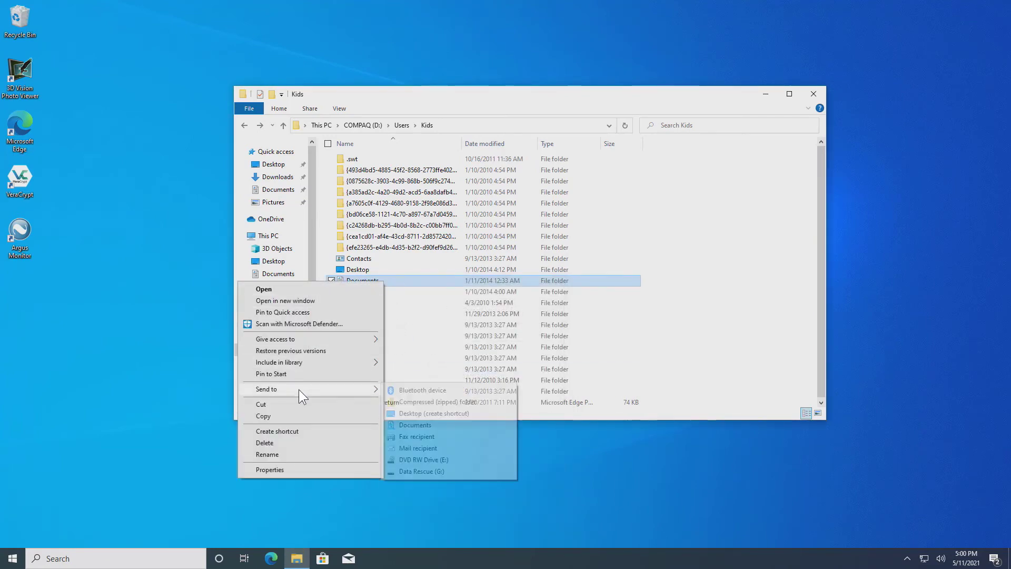
{"action": "left_click", "coordinate": [434, 472]}
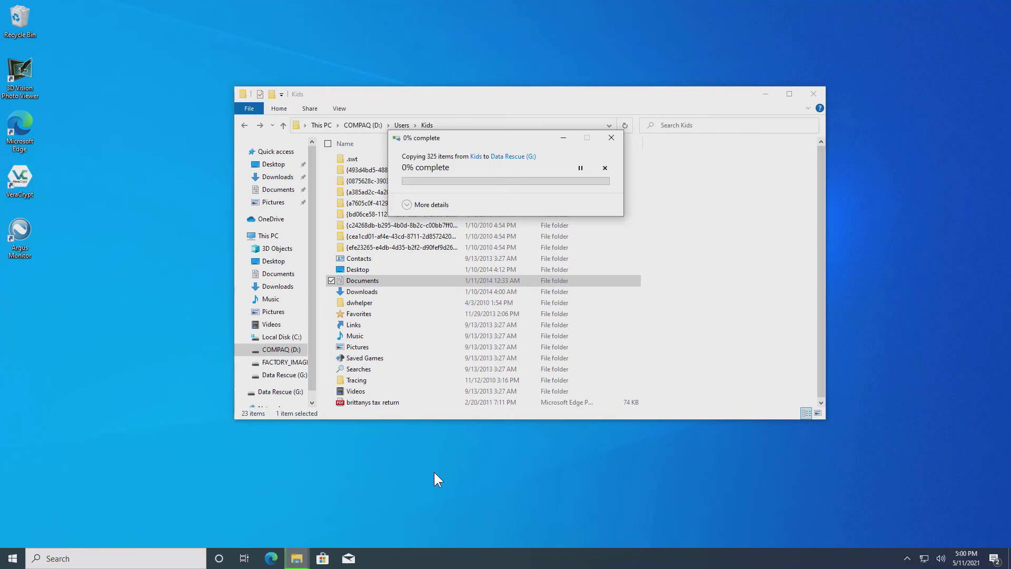
Show detailed progress for the Documents copy to Data Rescue (G:)
{"action": "left_click", "coordinate": [407, 205]}
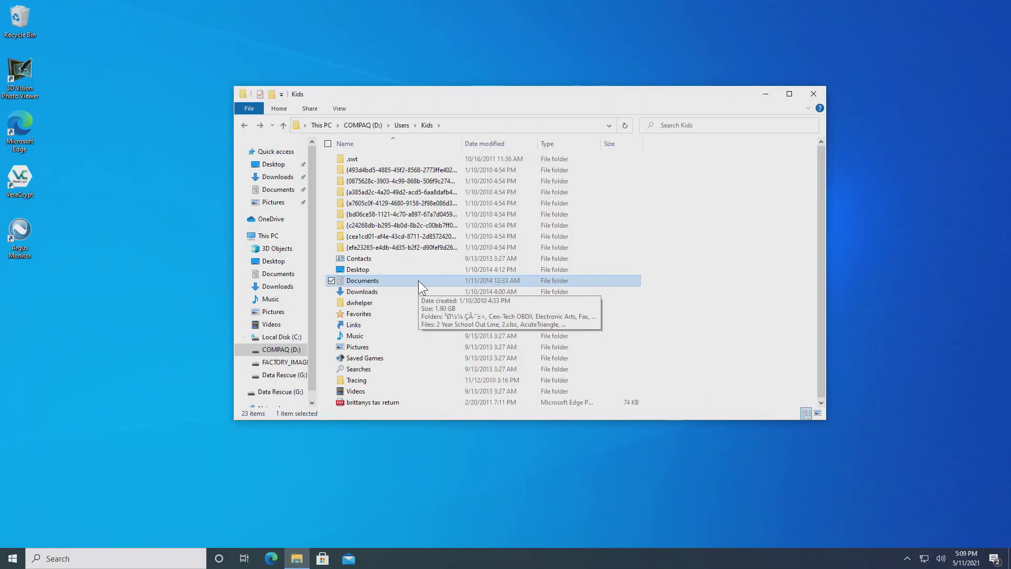
Verify the copied Documents folder on Data Rescue (G:), then return to the Kids profile on D:
{"action": "left_click", "coordinate": [293, 376]}
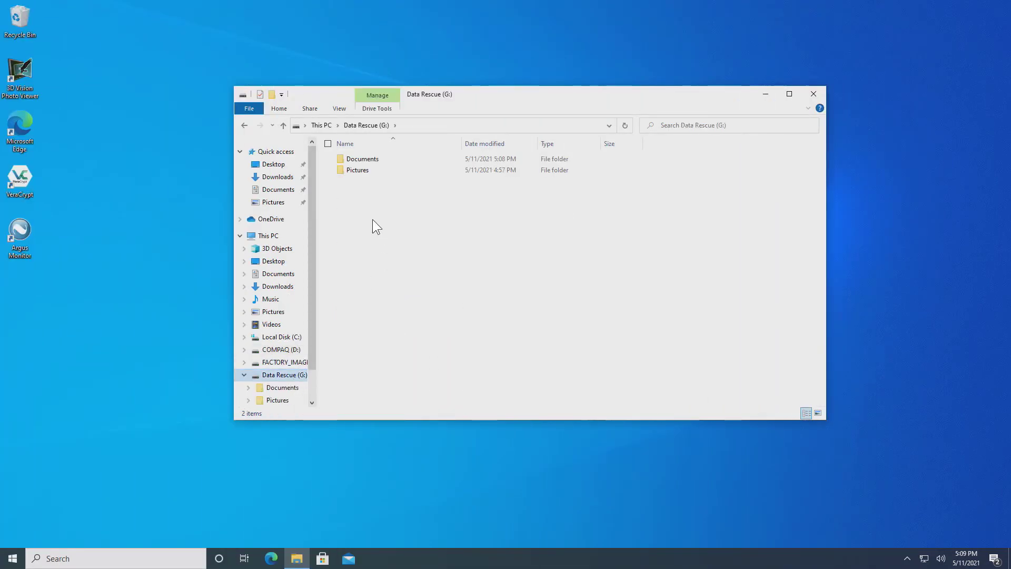
{"action": "double_click", "coordinate": [353, 158]}
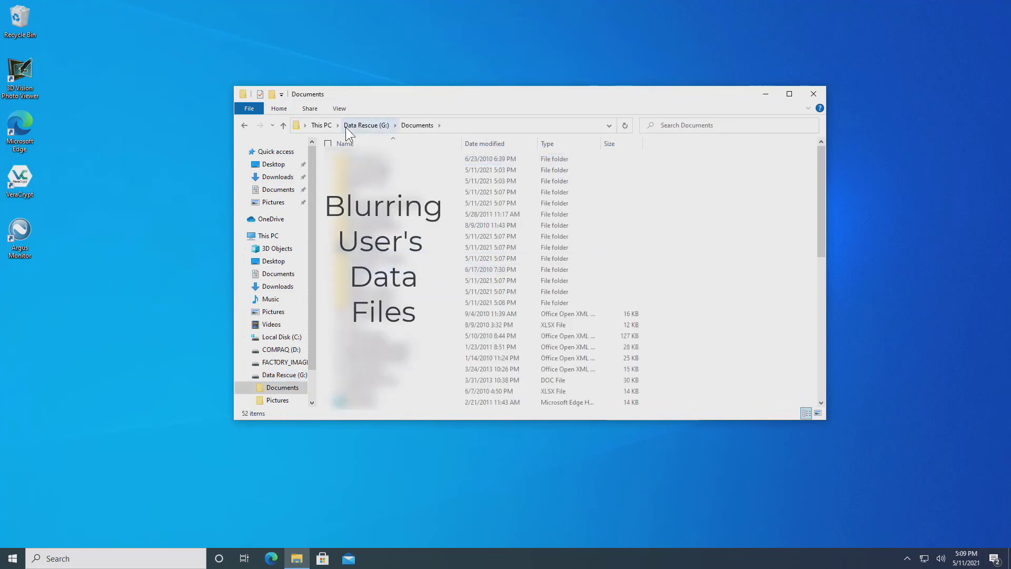
{"action": "left_click", "coordinate": [365, 125]}
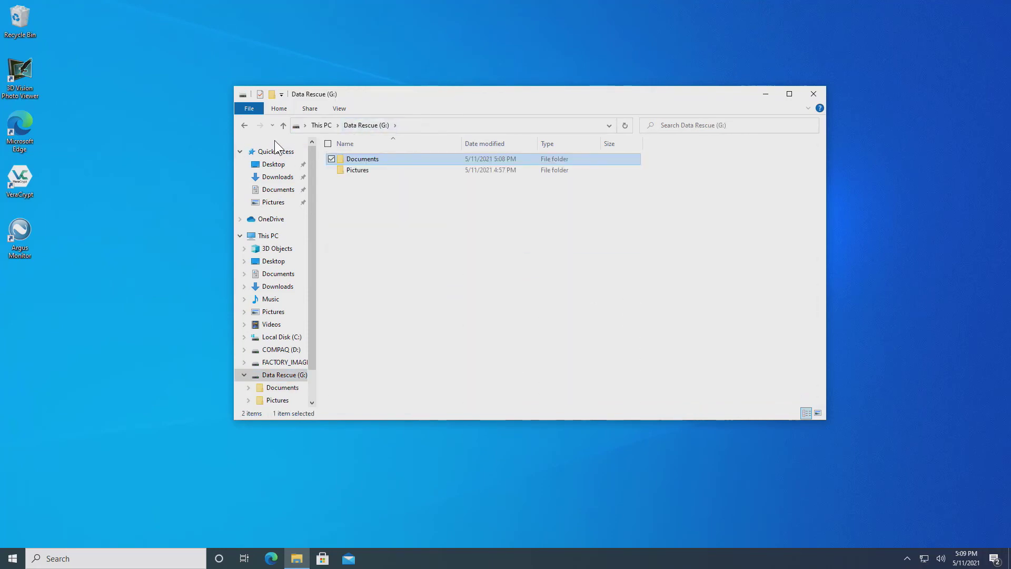
{"action": "left_click", "coordinate": [243, 125]}
{"action": "left_click", "coordinate": [243, 125]}
{"action": "left_click", "coordinate": [244, 126]}
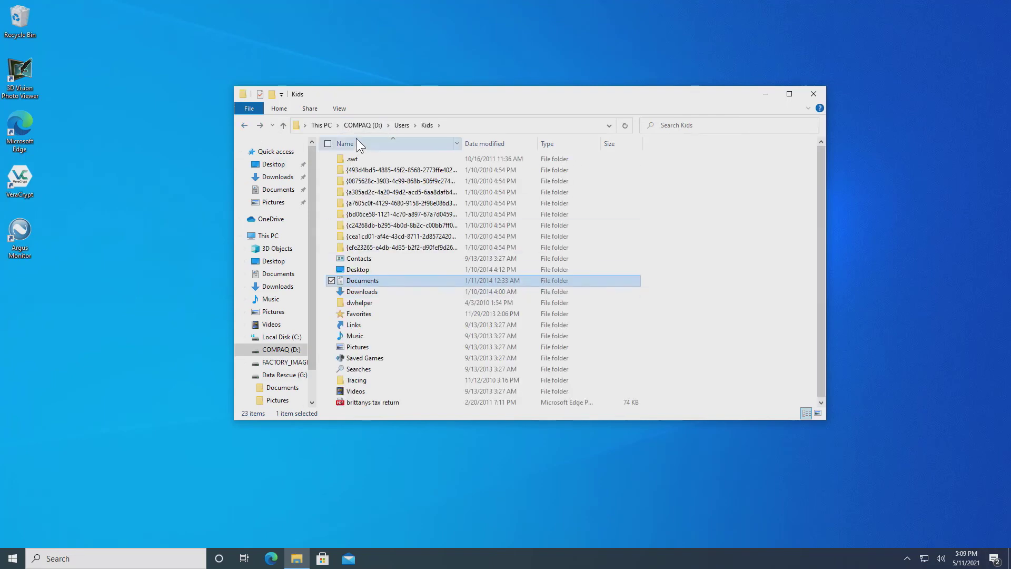
{"action": "left_click", "coordinate": [401, 126]}
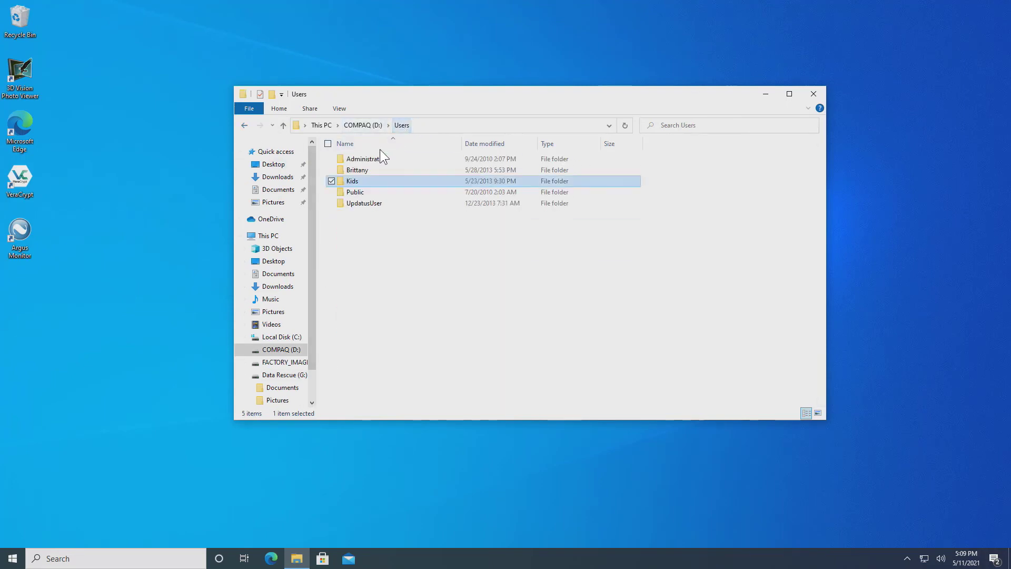
{"action": "double_click", "coordinate": [352, 181]}
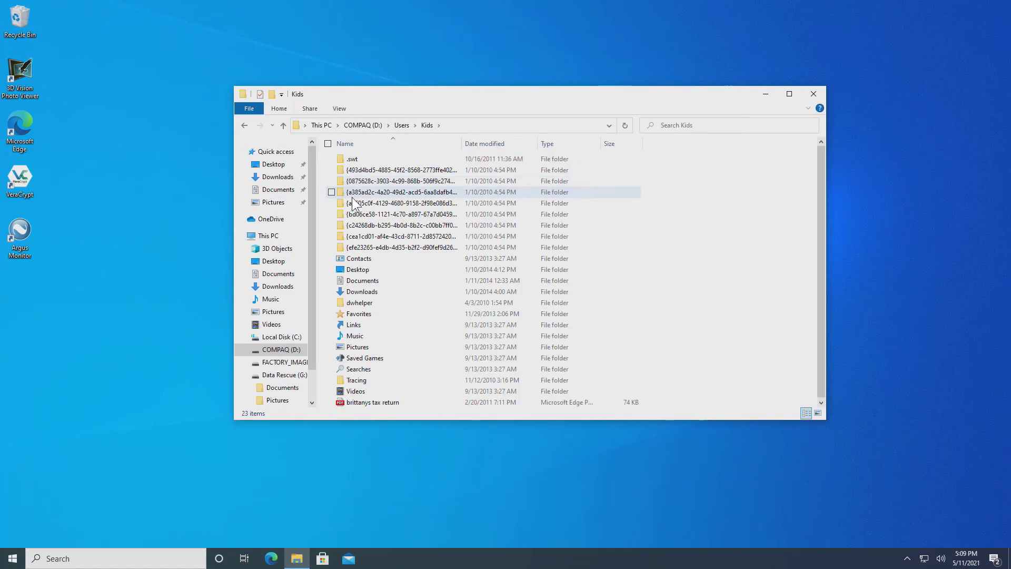
Inspect the Kids Desktop folder and send it (47 items) to Data Rescue (G:)
{"action": "double_click", "coordinate": [365, 169]}
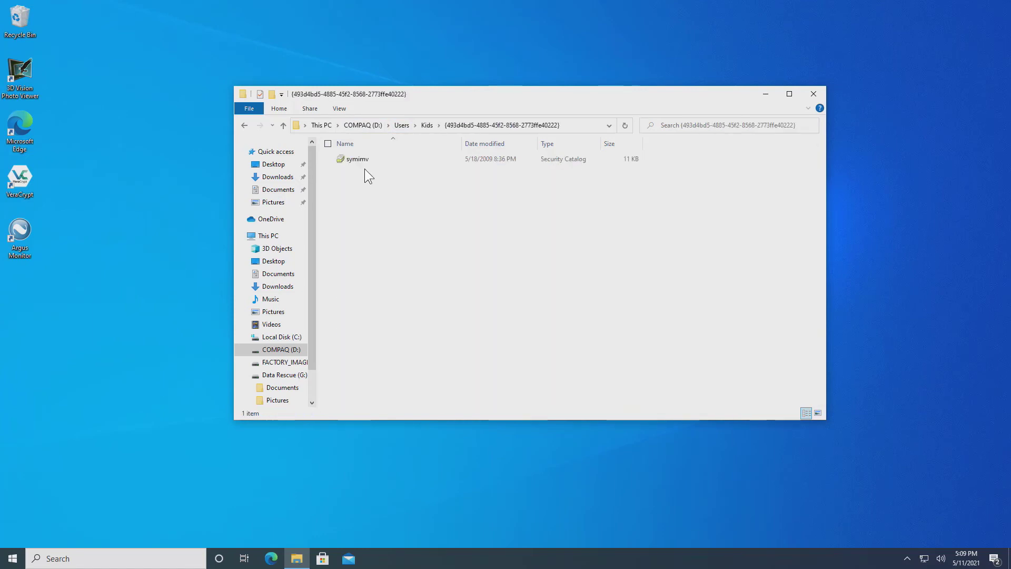
{"action": "left_click", "coordinate": [425, 126]}
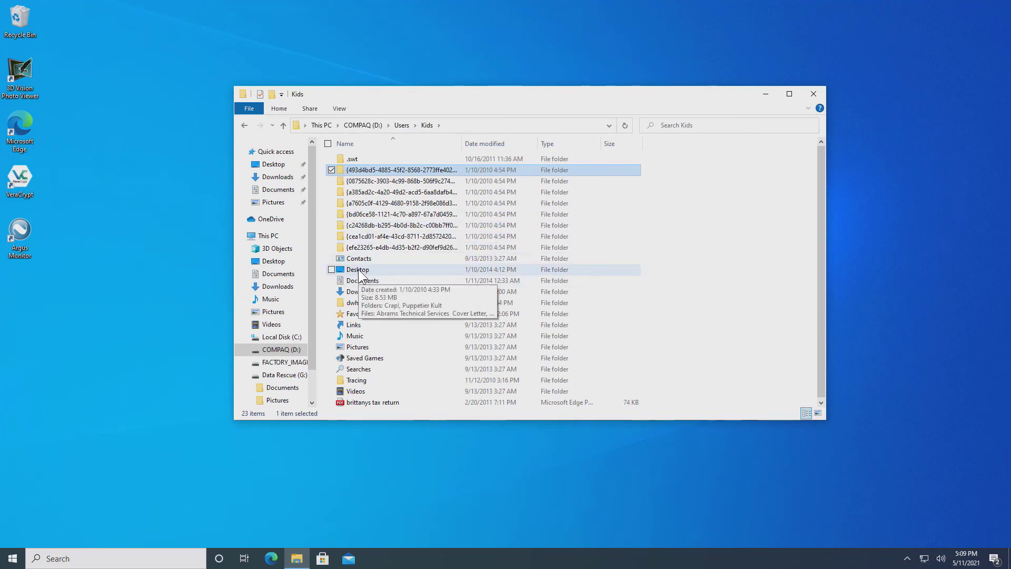
{"action": "double_click", "coordinate": [358, 270]}
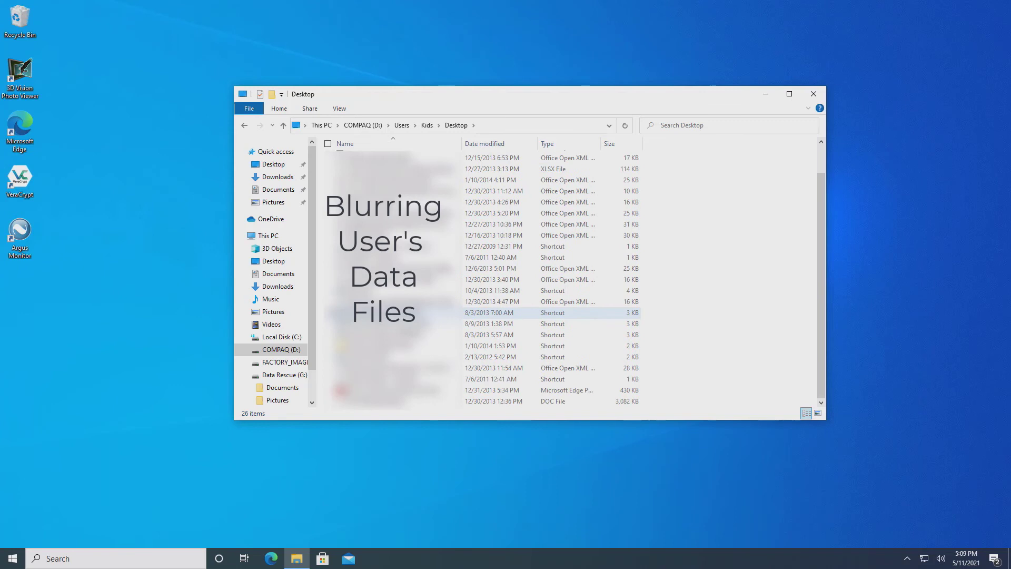
{"action": "left_click", "coordinate": [425, 126]}
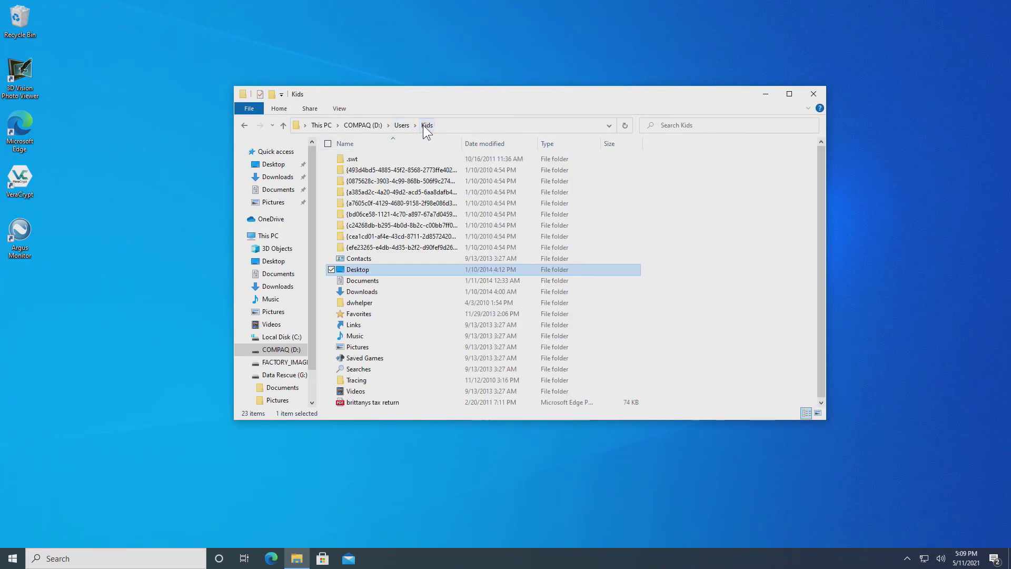
{"action": "right_click", "coordinate": [356, 268]}
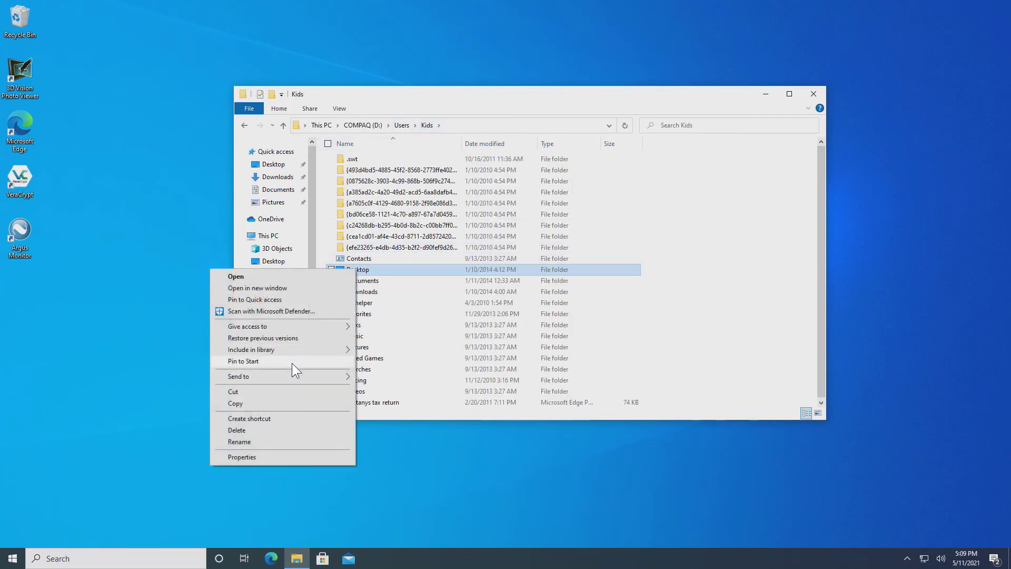
{"action": "mouse_move", "coordinate": [291, 378]}
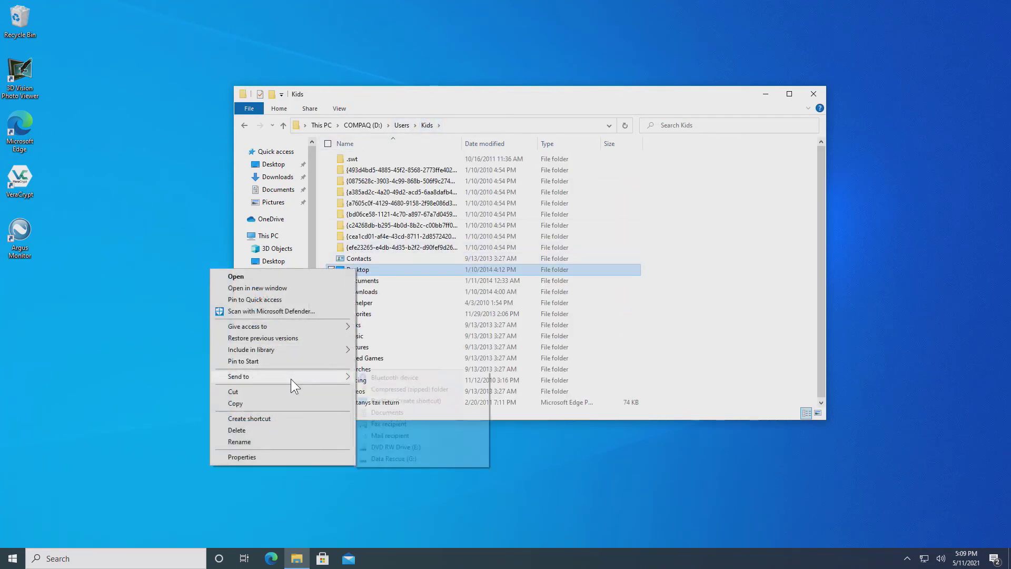
{"action": "left_click", "coordinate": [394, 456]}
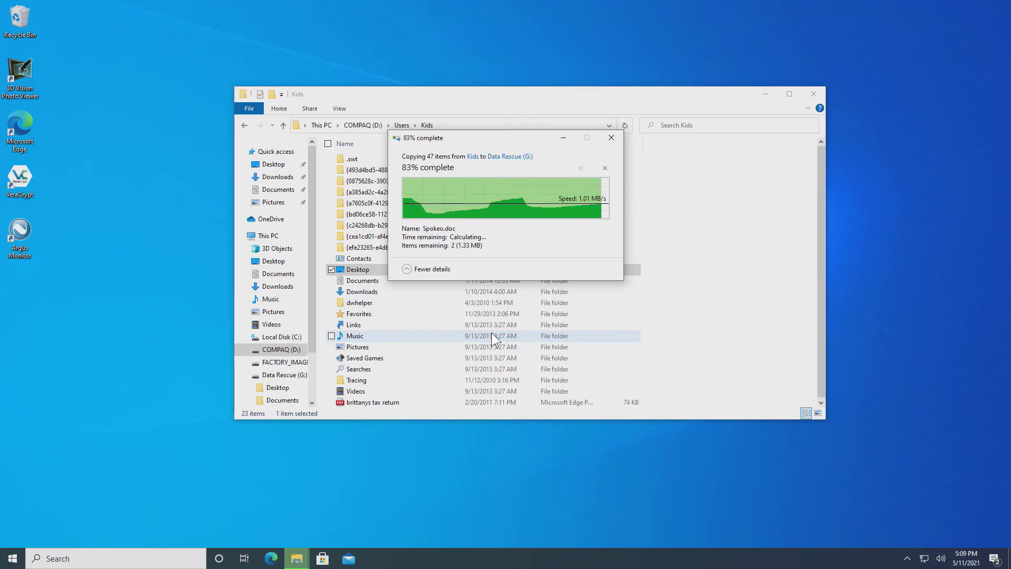
Look through the Kids Downloads folder, then return to Kids
{"action": "double_click", "coordinate": [365, 289]}
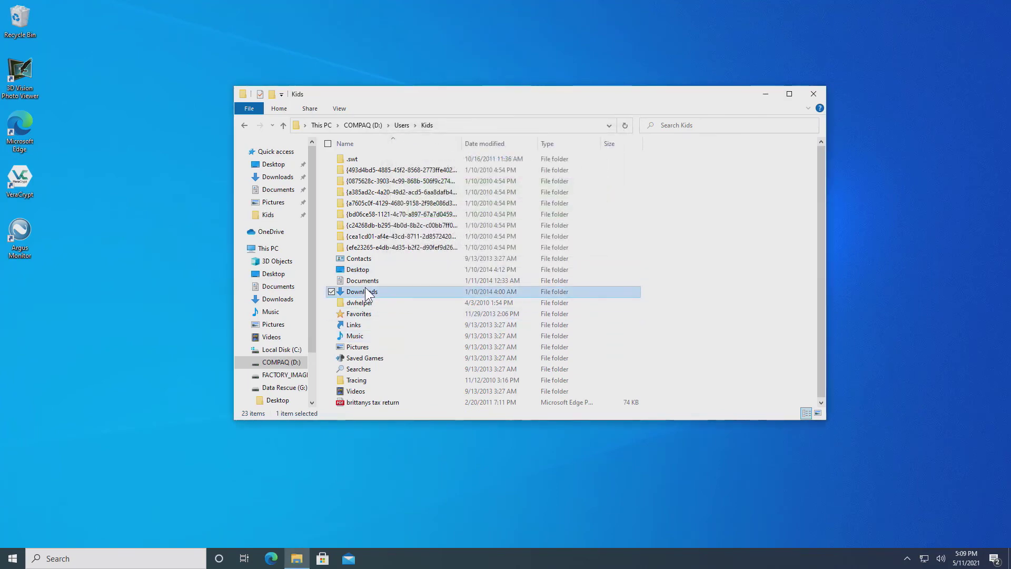
{"action": "scroll", "coordinate": [453, 285], "scroll_direction": "down", "scroll_amount": 13}
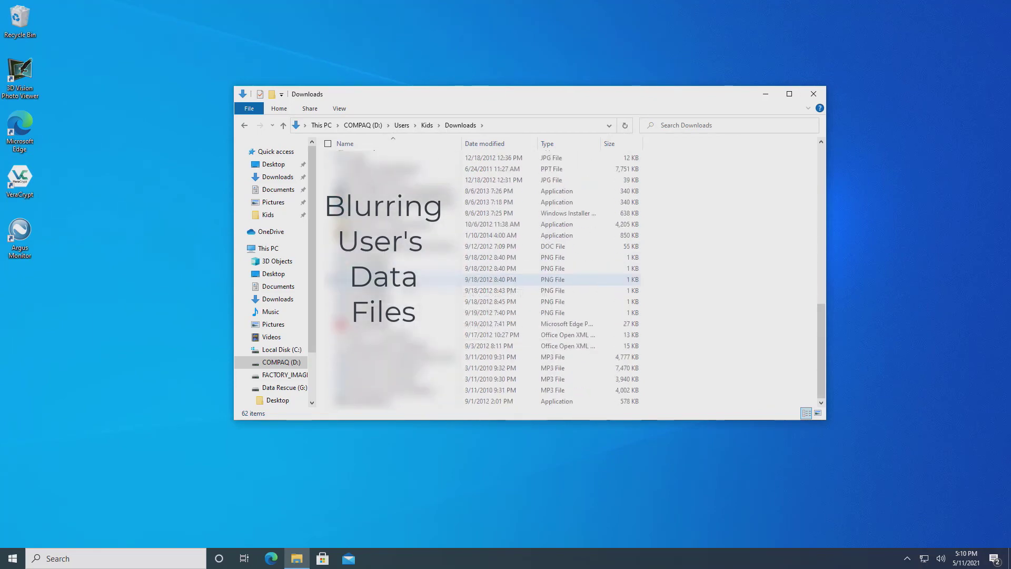
{"action": "scroll", "coordinate": [455, 284], "scroll_direction": "up", "scroll_amount": 13}
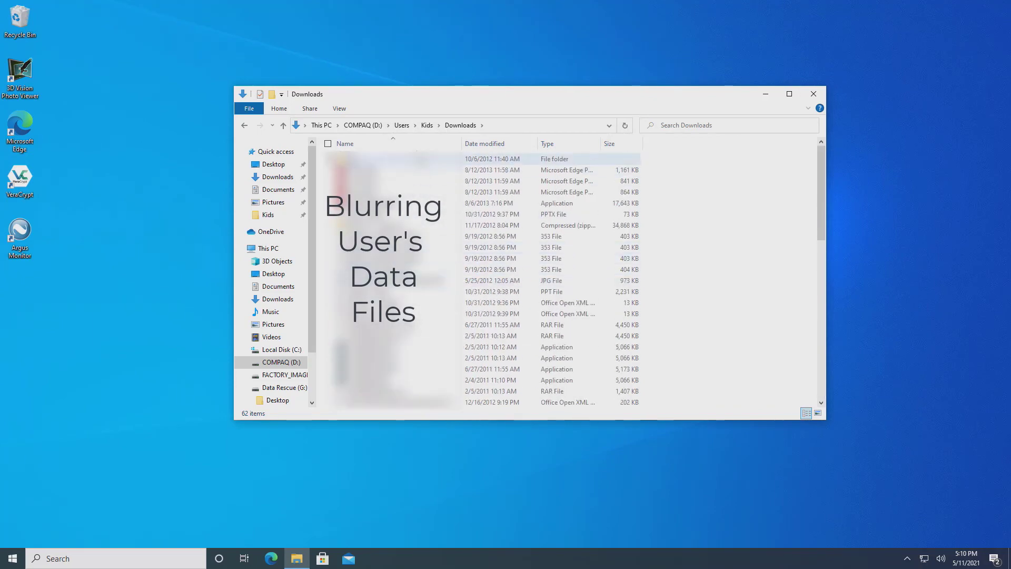
{"action": "left_click", "coordinate": [427, 125]}
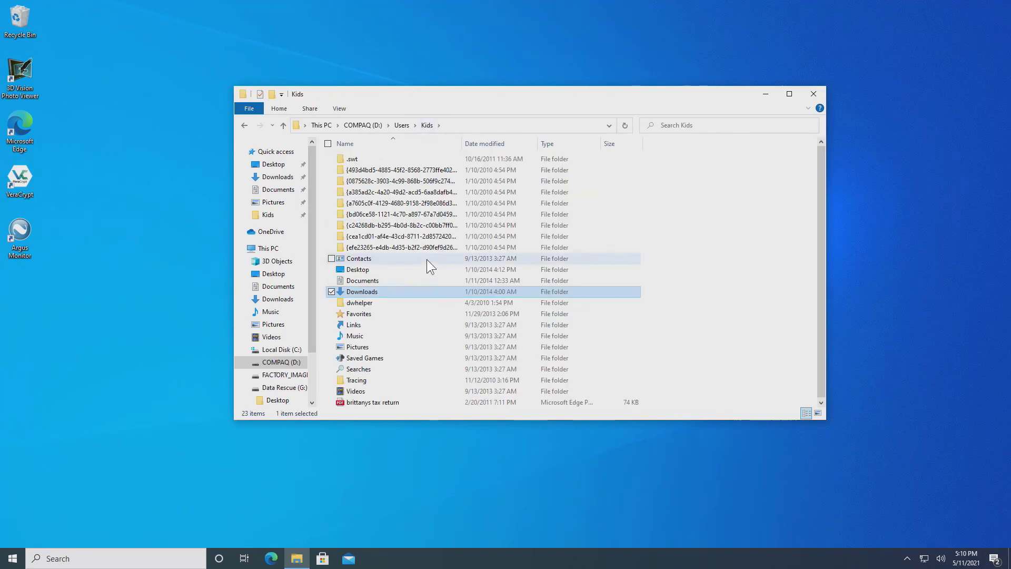
Check the Kids Music folder and its iTunes subfolder, then go up to Users on COMPAQ (D:)
{"action": "double_click", "coordinate": [369, 335]}
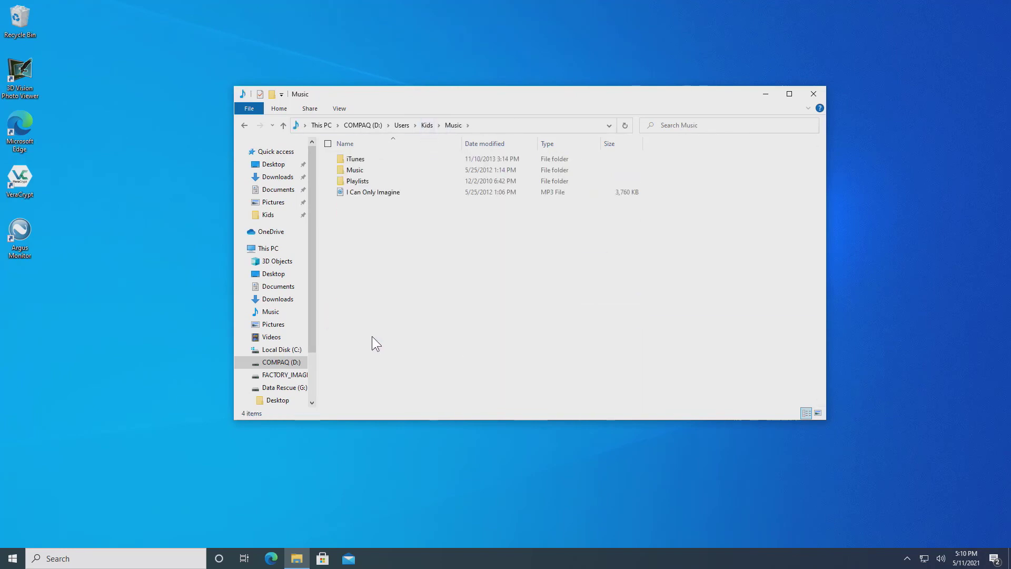
{"action": "double_click", "coordinate": [356, 159]}
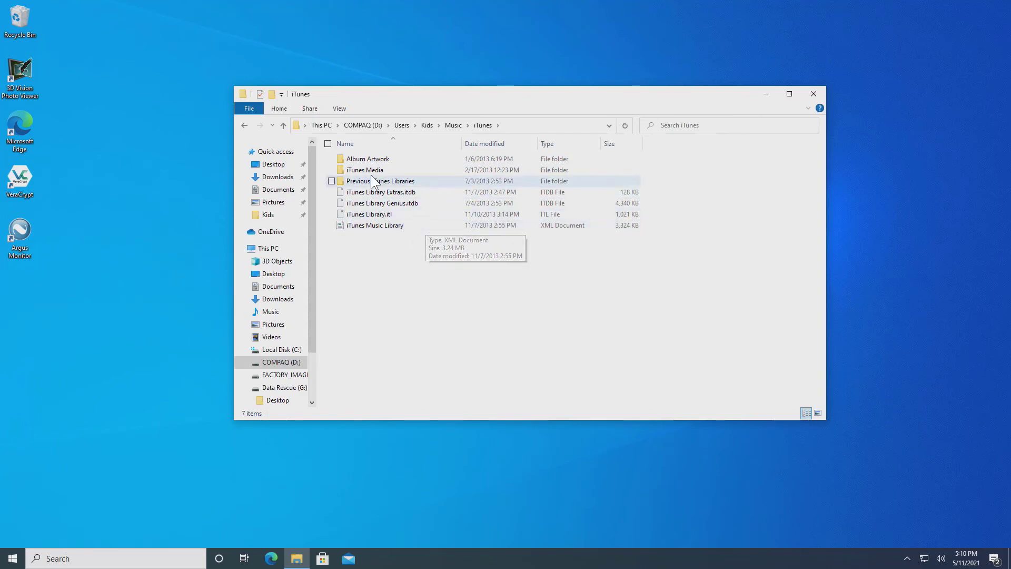
{"action": "left_click", "coordinate": [452, 125]}
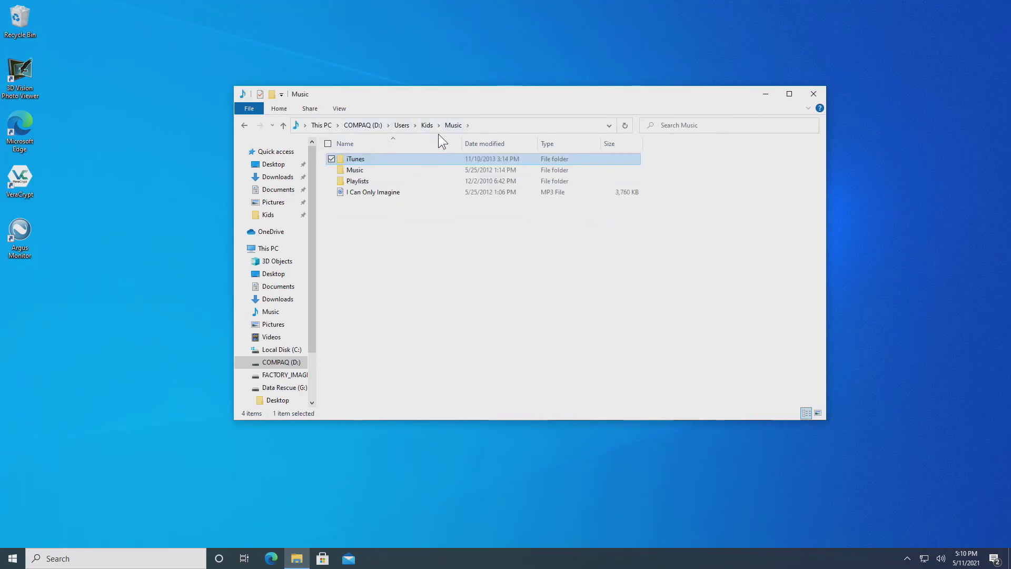
{"action": "left_click", "coordinate": [426, 125]}
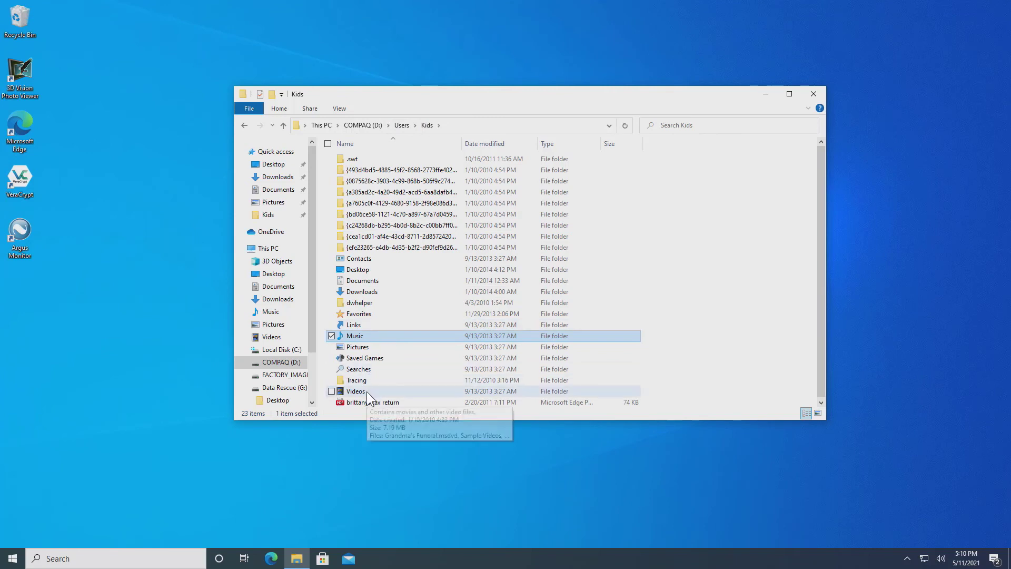
{"action": "left_click", "coordinate": [401, 126]}
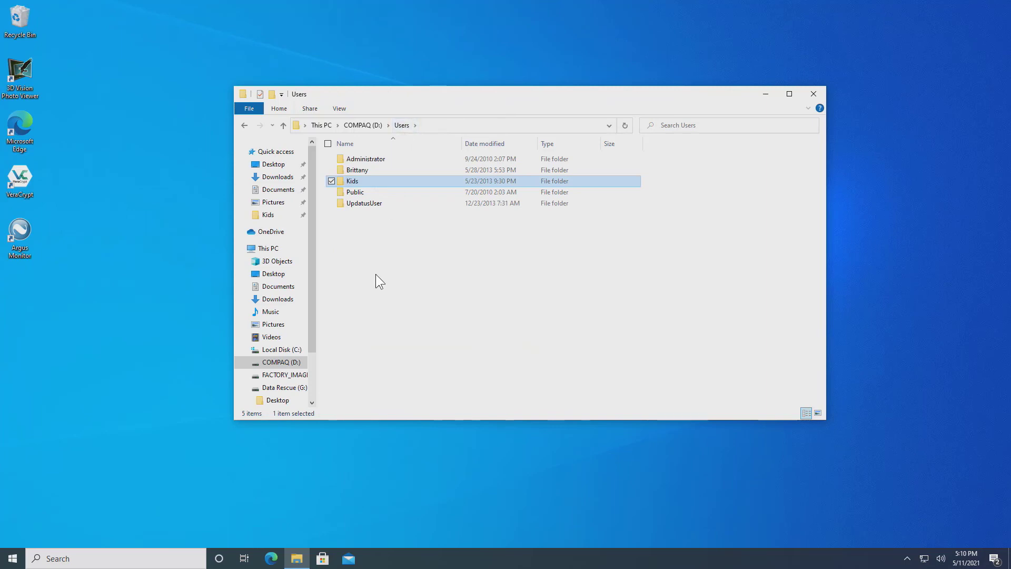
{"action": "right_click", "coordinate": [353, 180]}
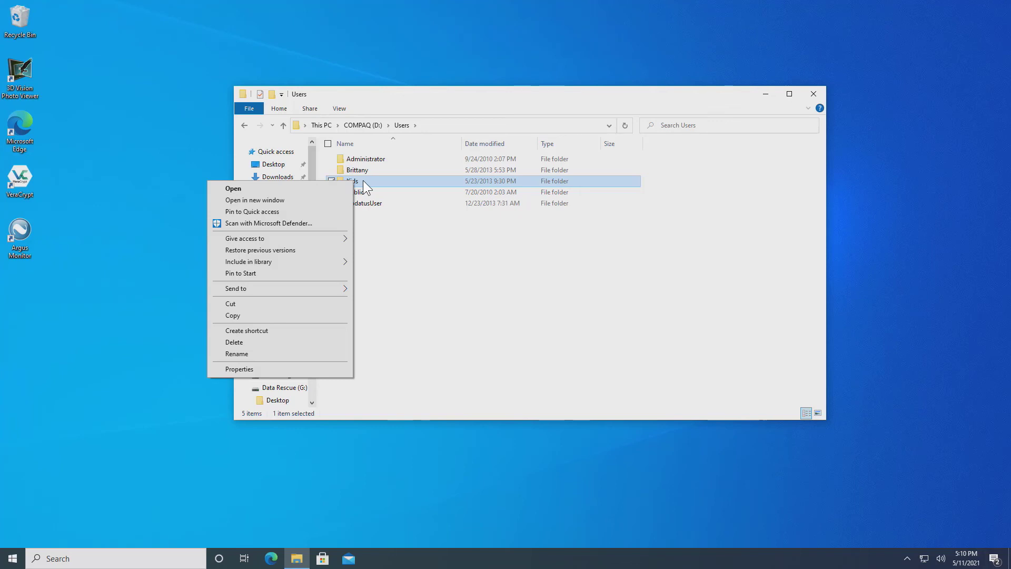
{"action": "left_click", "coordinate": [401, 275]}
{"action": "left_click", "coordinate": [284, 388]}
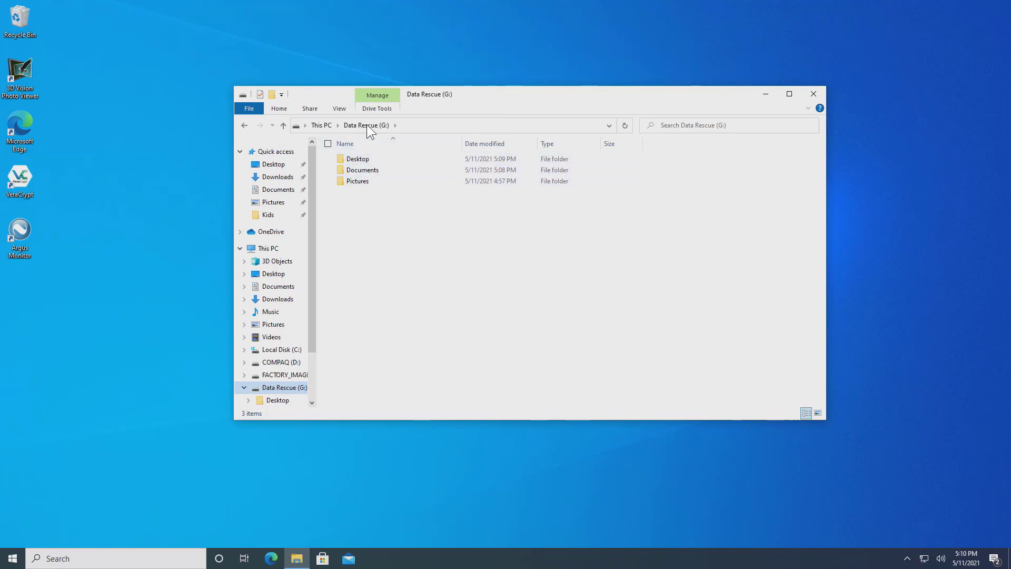
{"action": "left_click", "coordinate": [244, 126]}
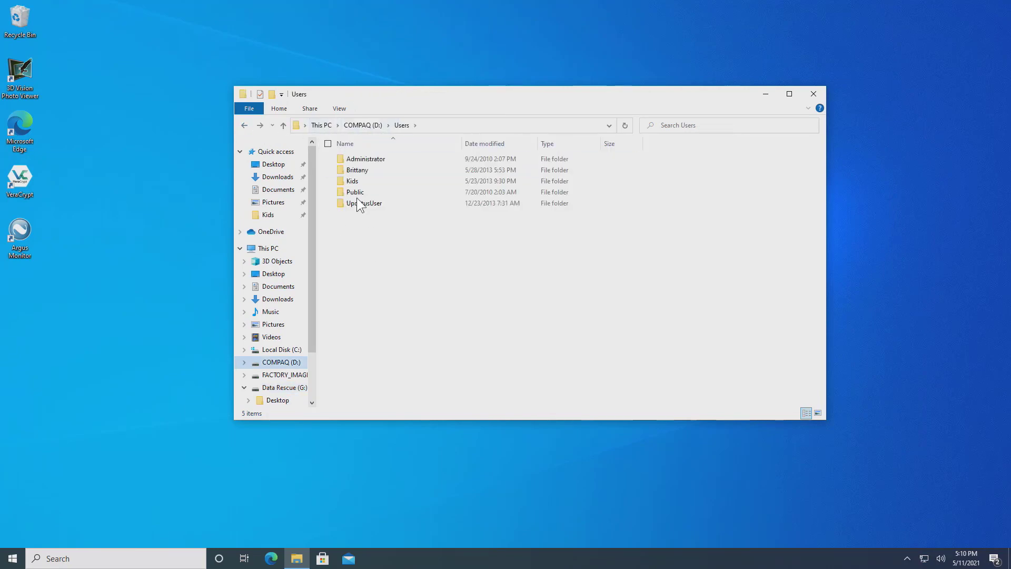
{"action": "right_click", "coordinate": [338, 185]}
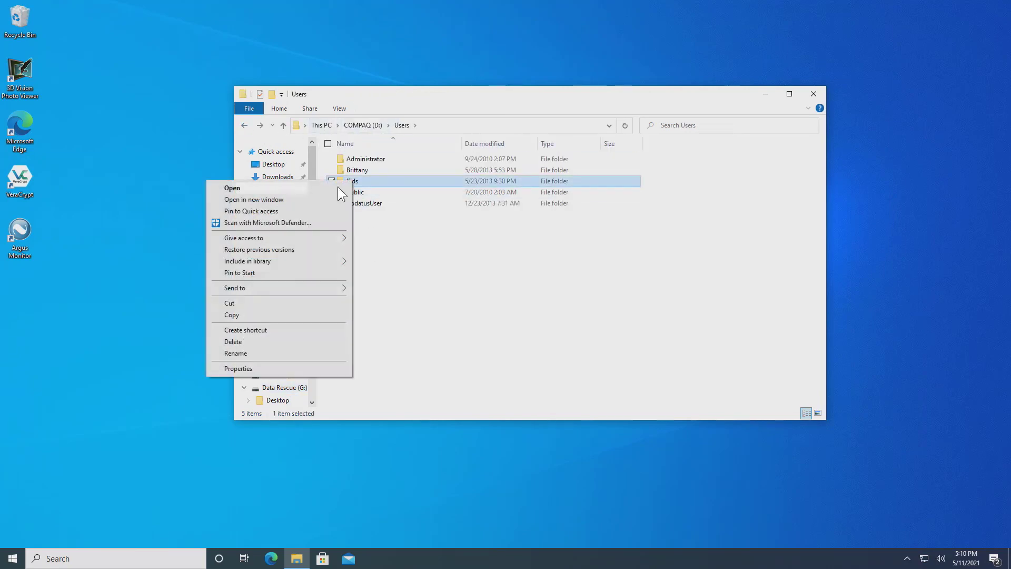
{"action": "left_click", "coordinate": [267, 368]}
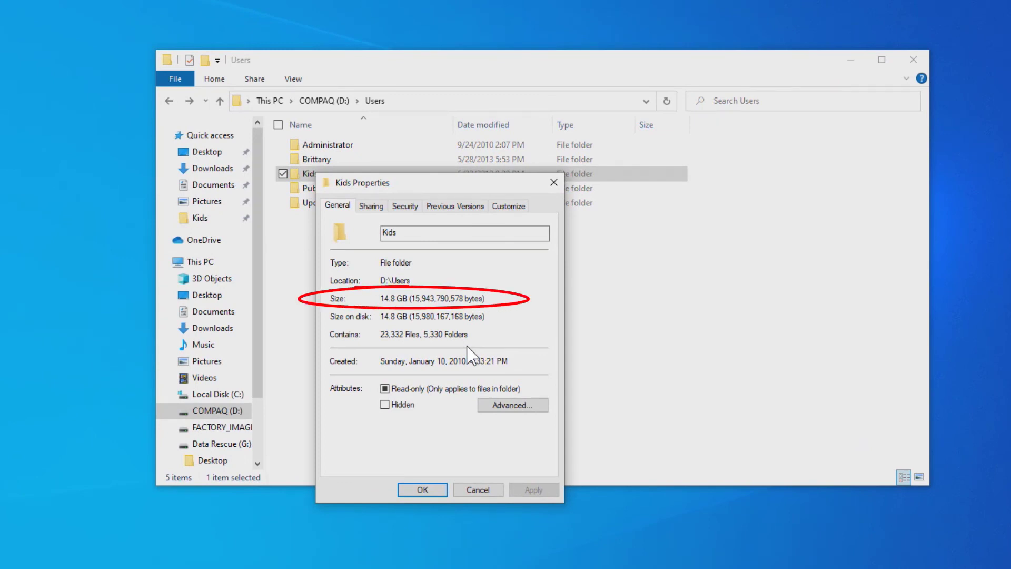
{"action": "left_click", "coordinate": [478, 490]}
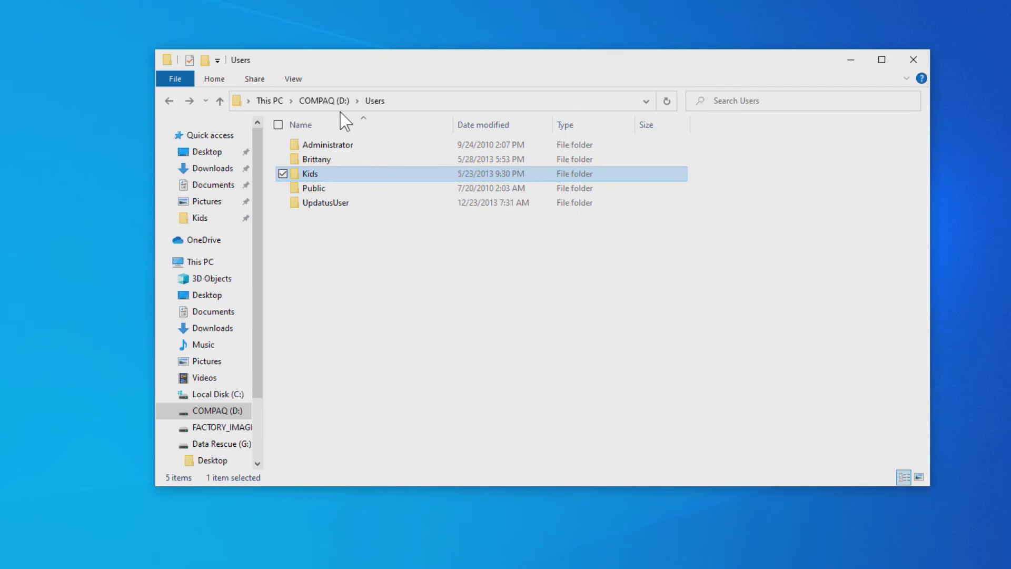
Browse the 22-item Kids Favorites folder, then show the top level of Data Rescue (G:)
{"action": "double_click", "coordinate": [318, 176]}
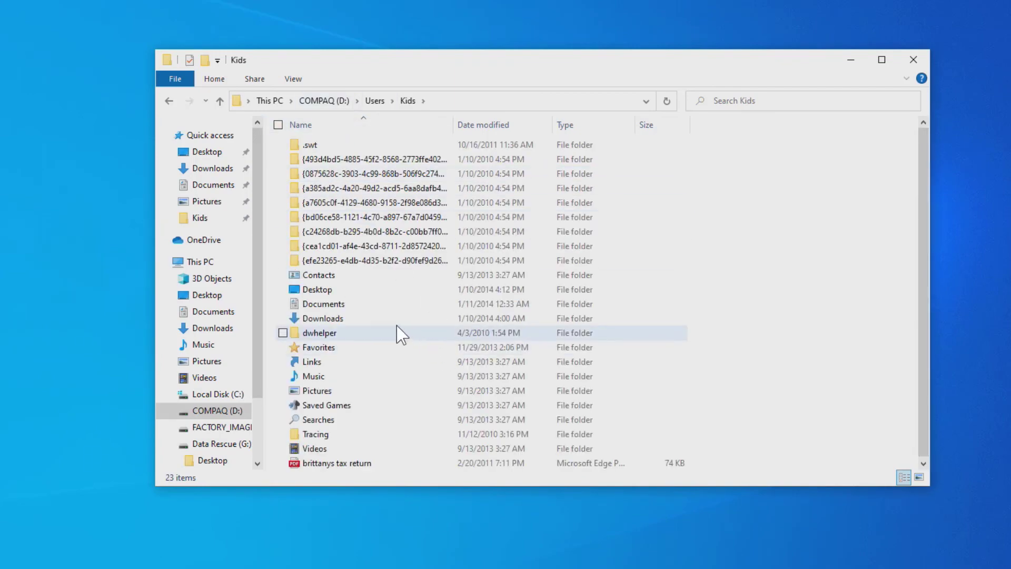
{"action": "double_click", "coordinate": [345, 349]}
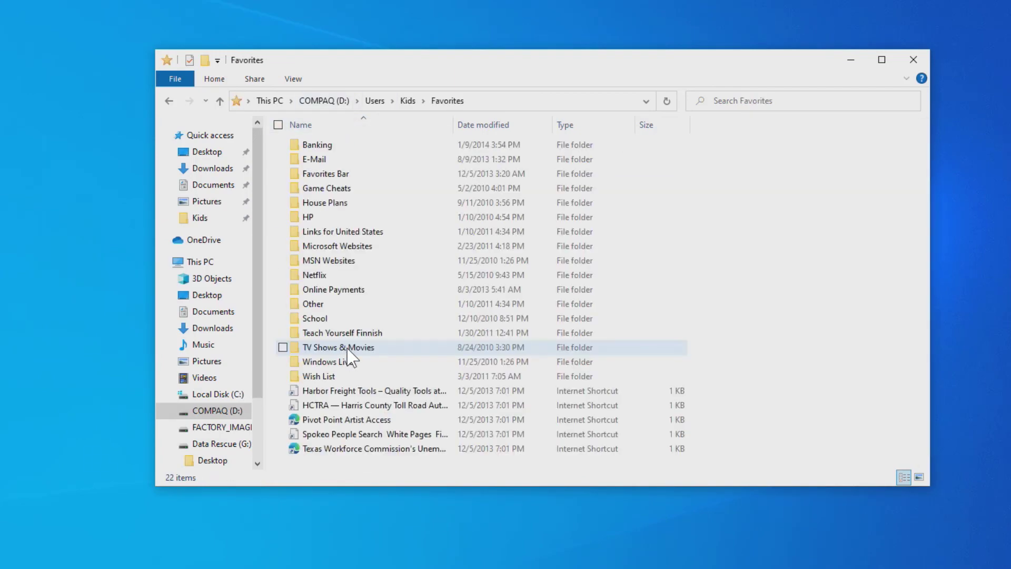
{"action": "left_click", "coordinate": [410, 101]}
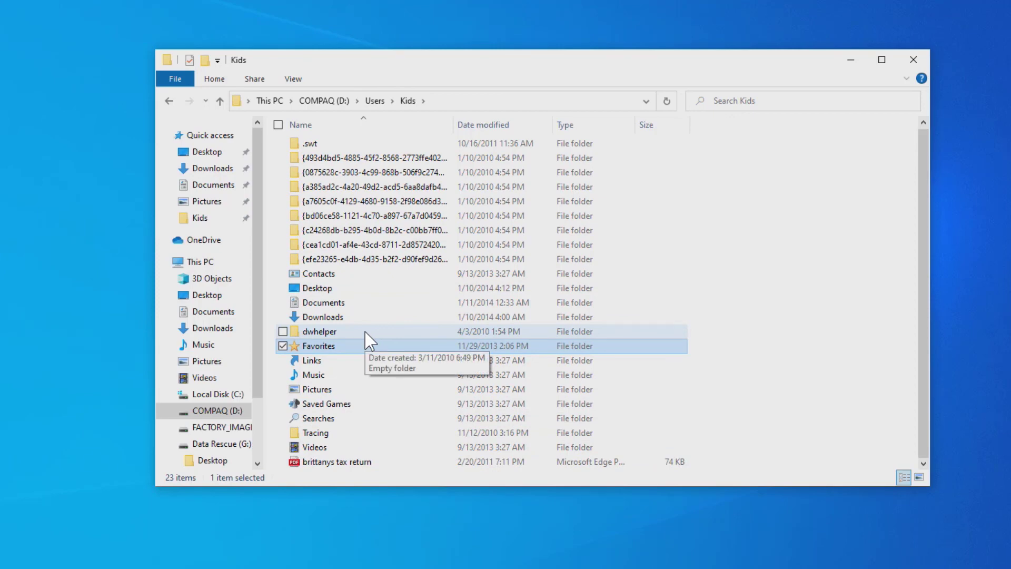
{"action": "left_click", "coordinate": [217, 443]}
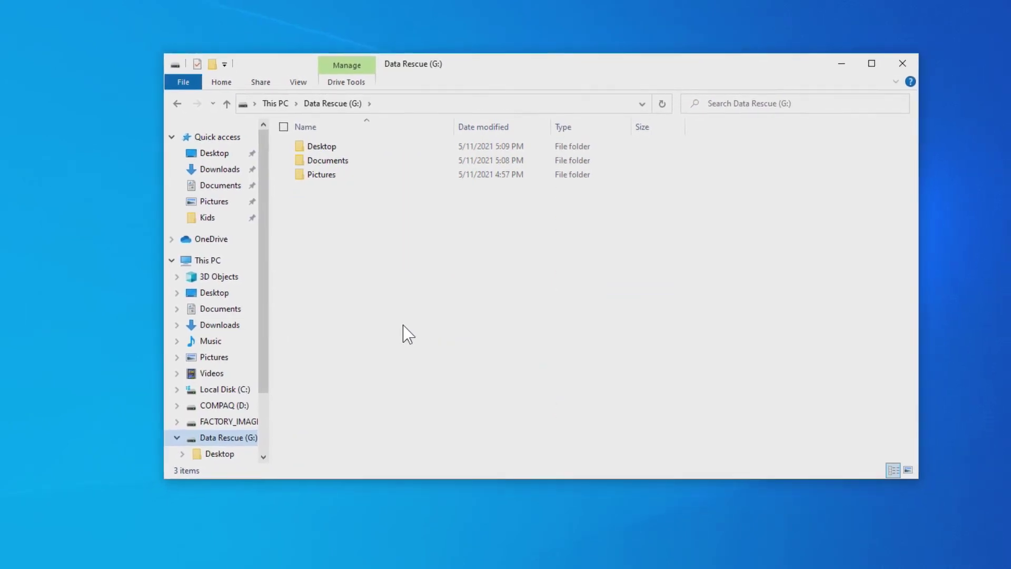